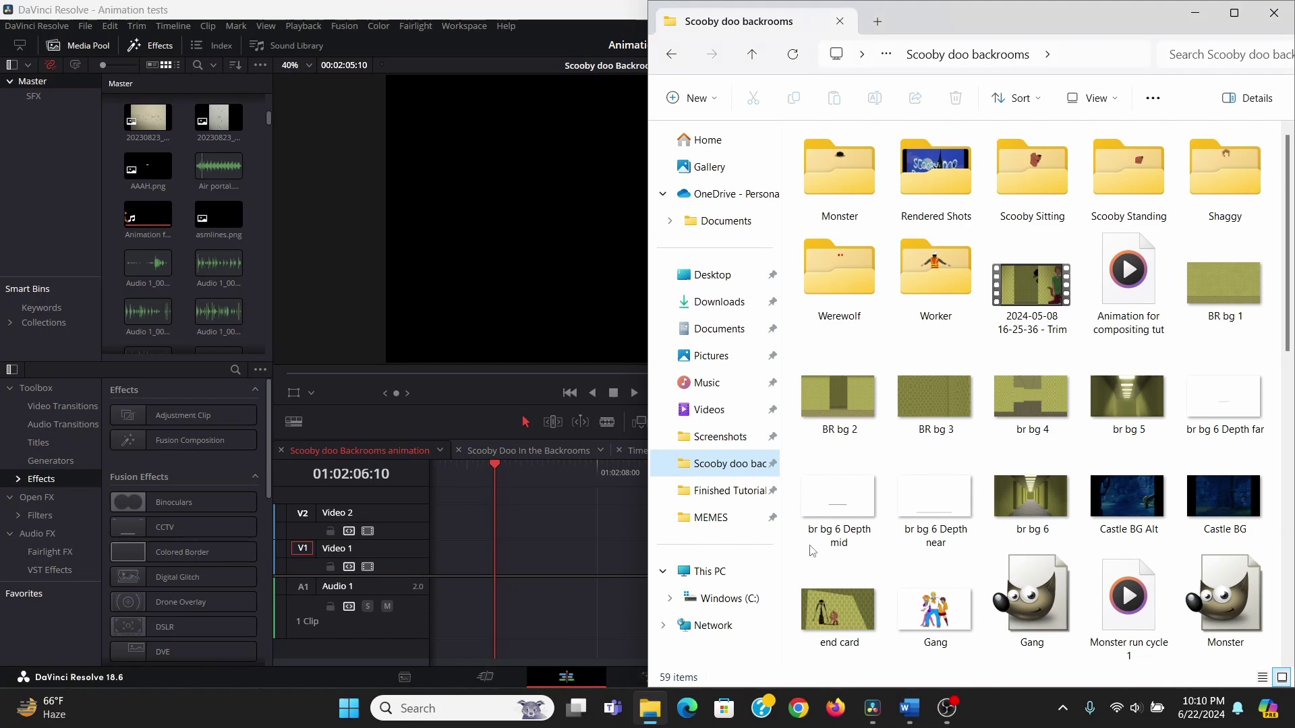
# Place the Animation for compositing tut clip on the timeline's first video track and delete its audio.
pyautogui.moveTo(1127, 284); pyautogui.dragTo(495, 567)
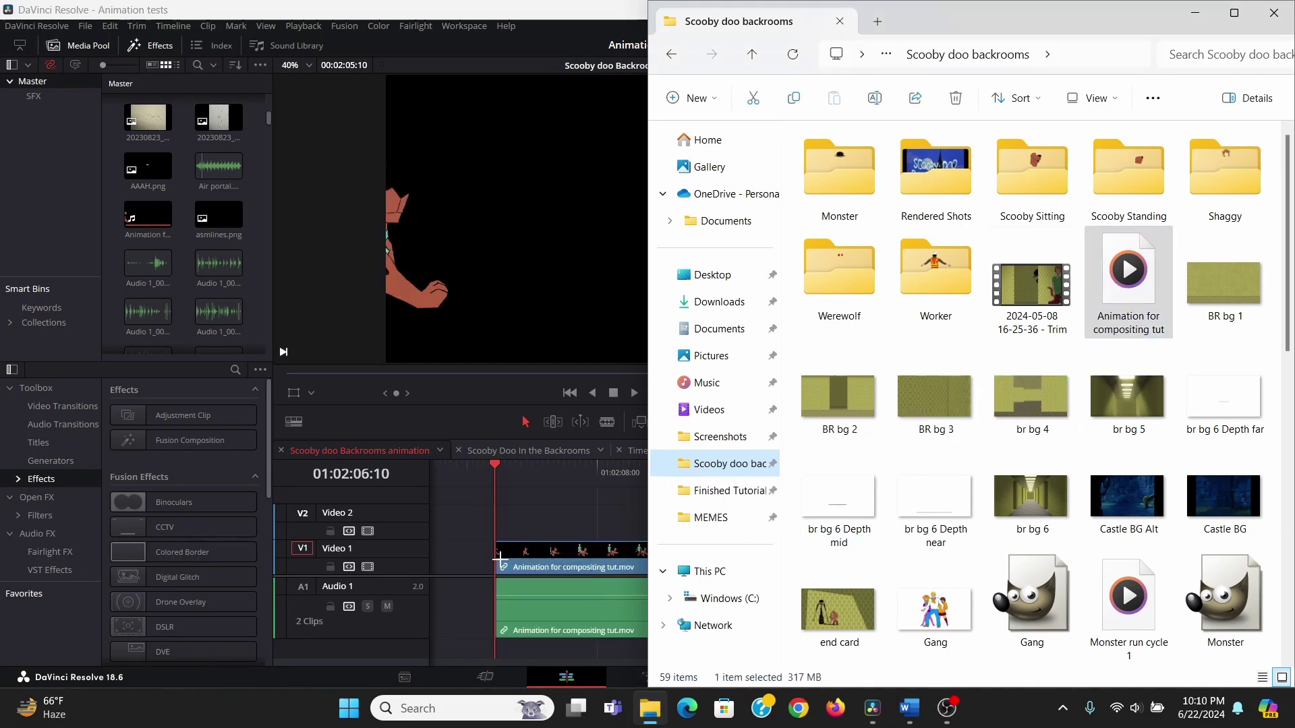
pyautogui.click(534, 514)
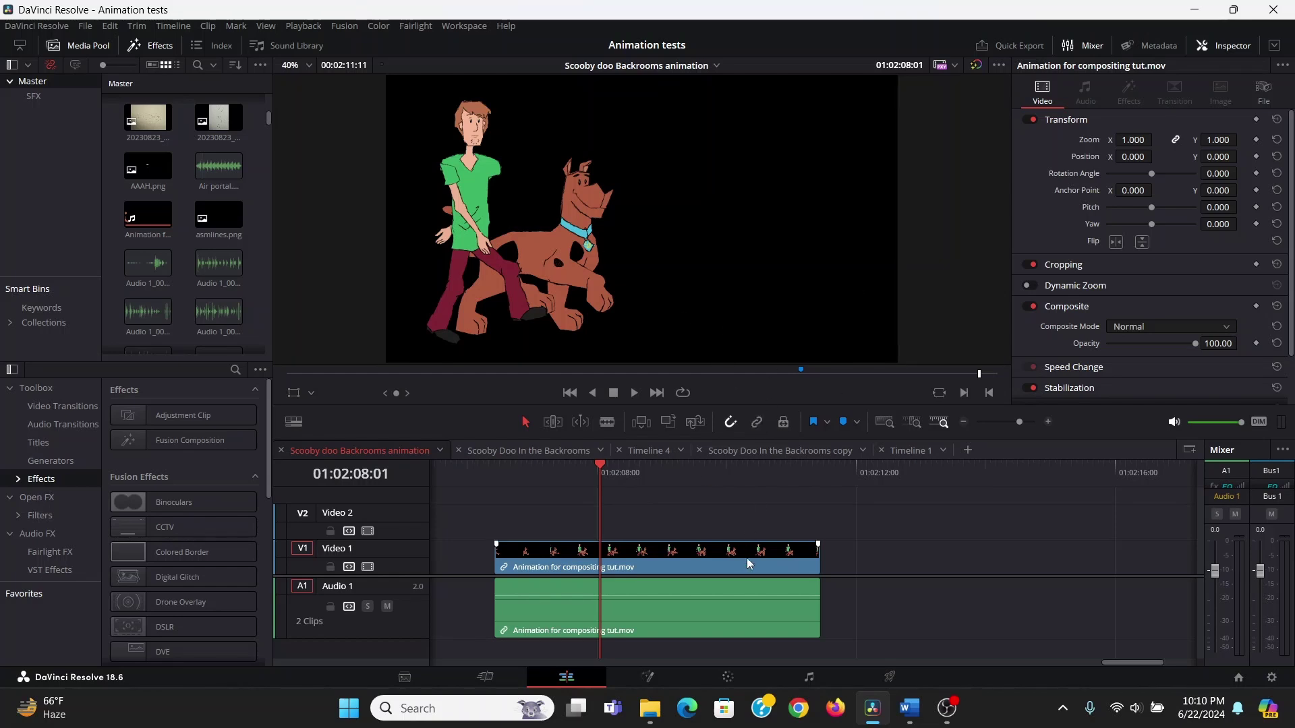
pyautogui.click(744, 613)
pyautogui.press('Delete')
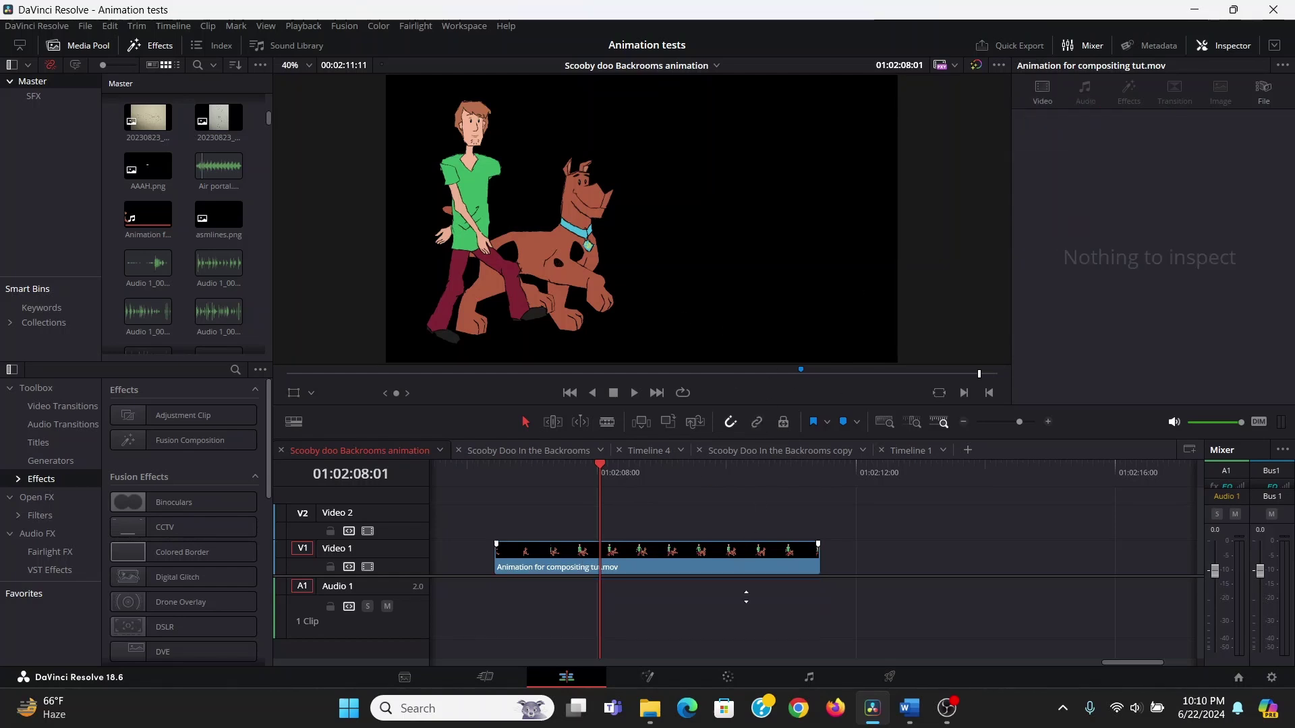
# Move the animation clip to Video 2 and place Castle BG beneath it on Video 1, extended to the same end point.
pyautogui.moveTo(673, 567); pyautogui.dragTo(672, 531)
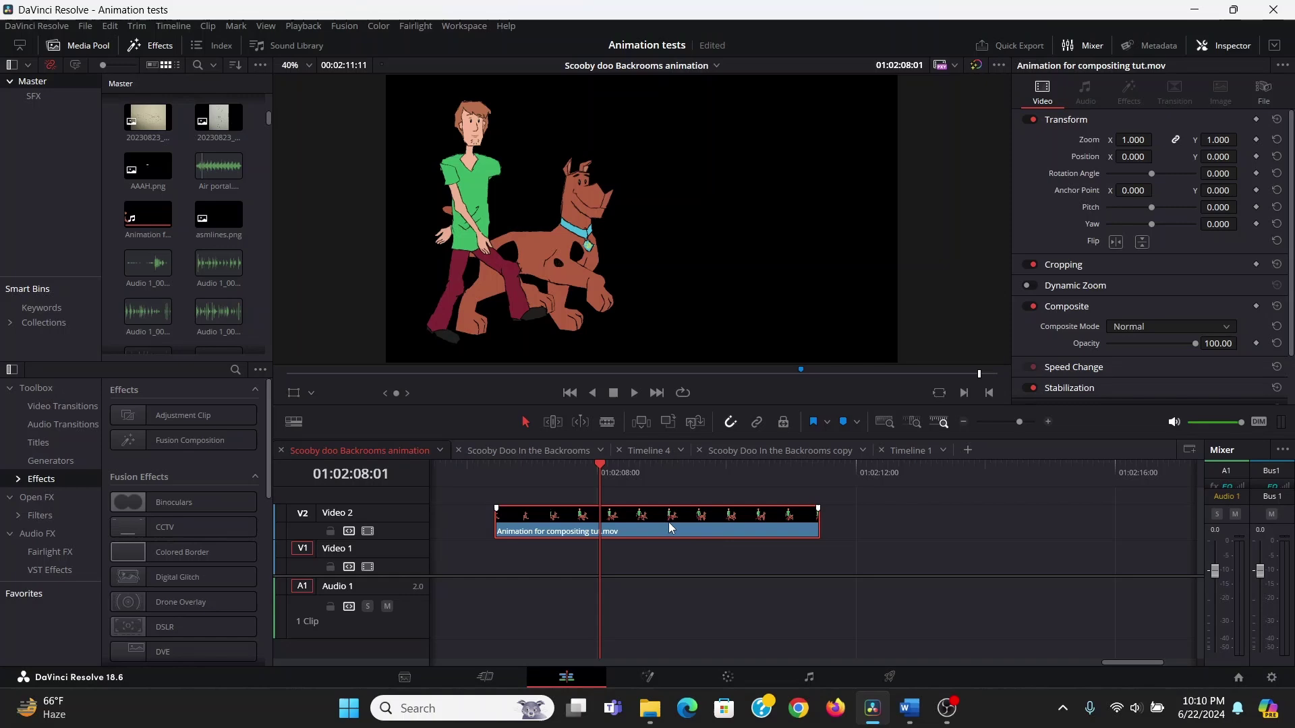
pyautogui.click(649, 709)
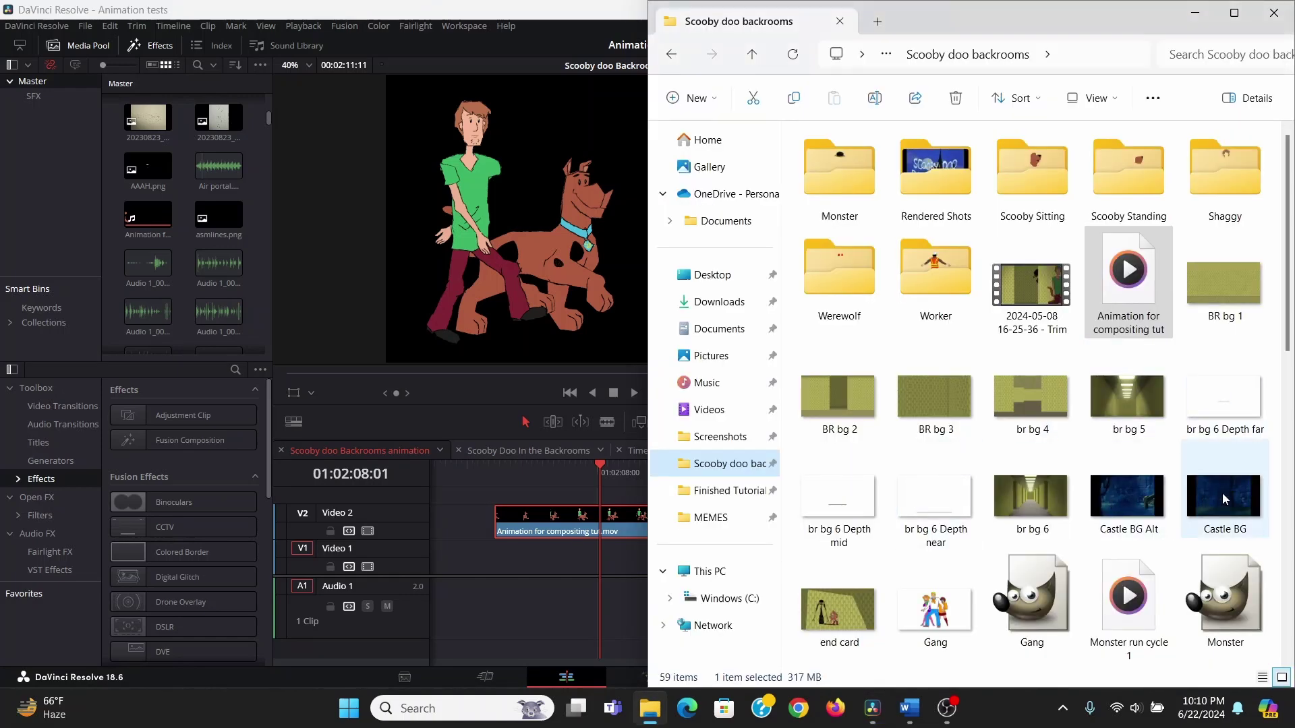
pyautogui.moveTo(1224, 499); pyautogui.dragTo(514, 571)
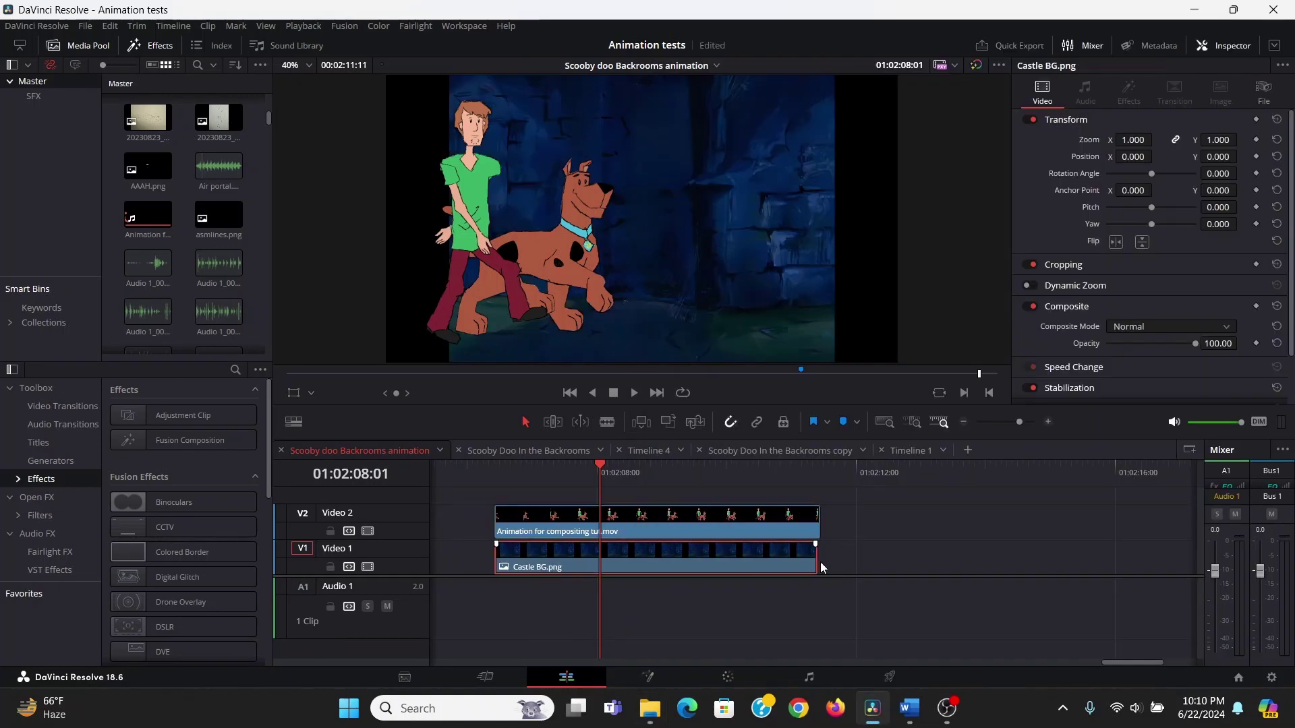
pyautogui.moveTo(820, 564); pyautogui.dragTo(820, 559)
# Combine the animation and background clips into a new Fusion clip and open it in the Fusion page.
pyautogui.moveTo(904, 517); pyautogui.dragTo(730, 586)
pyautogui.rightClick(723, 524)
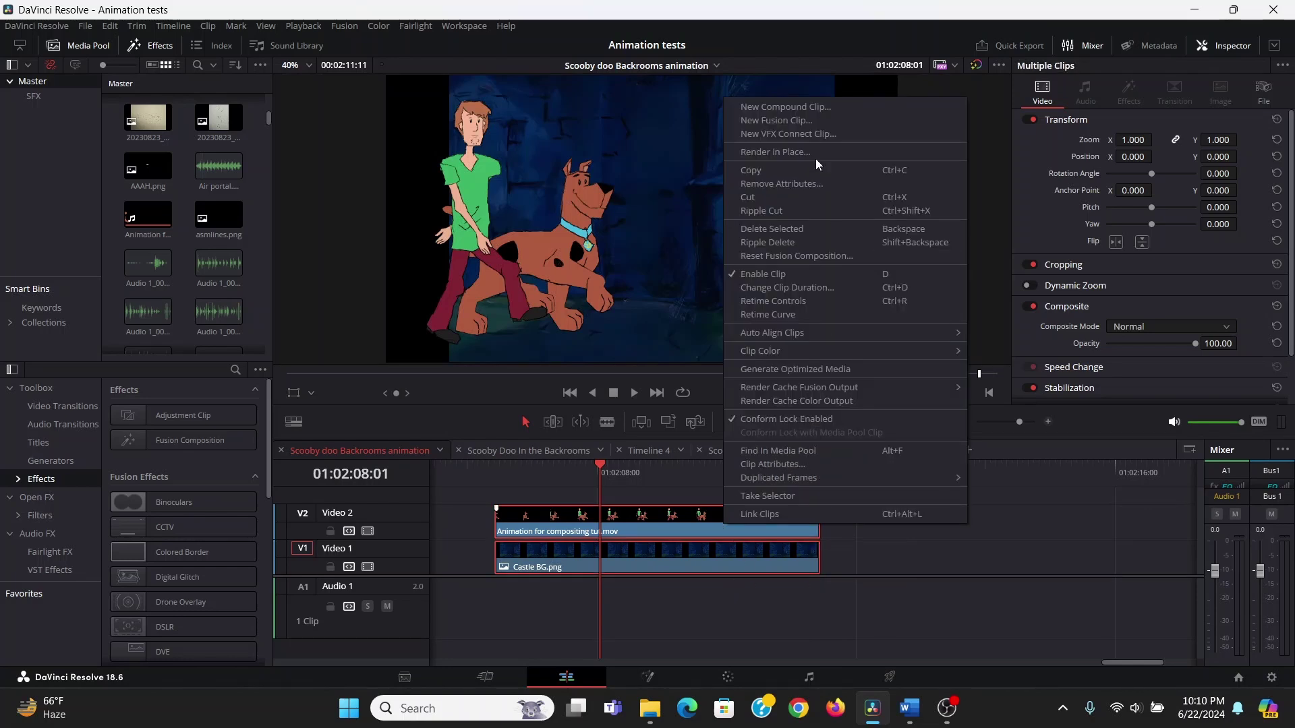
pyautogui.click(779, 121)
pyautogui.moveTo(624, 477); pyautogui.dragTo(637, 475)
pyautogui.click(651, 678)
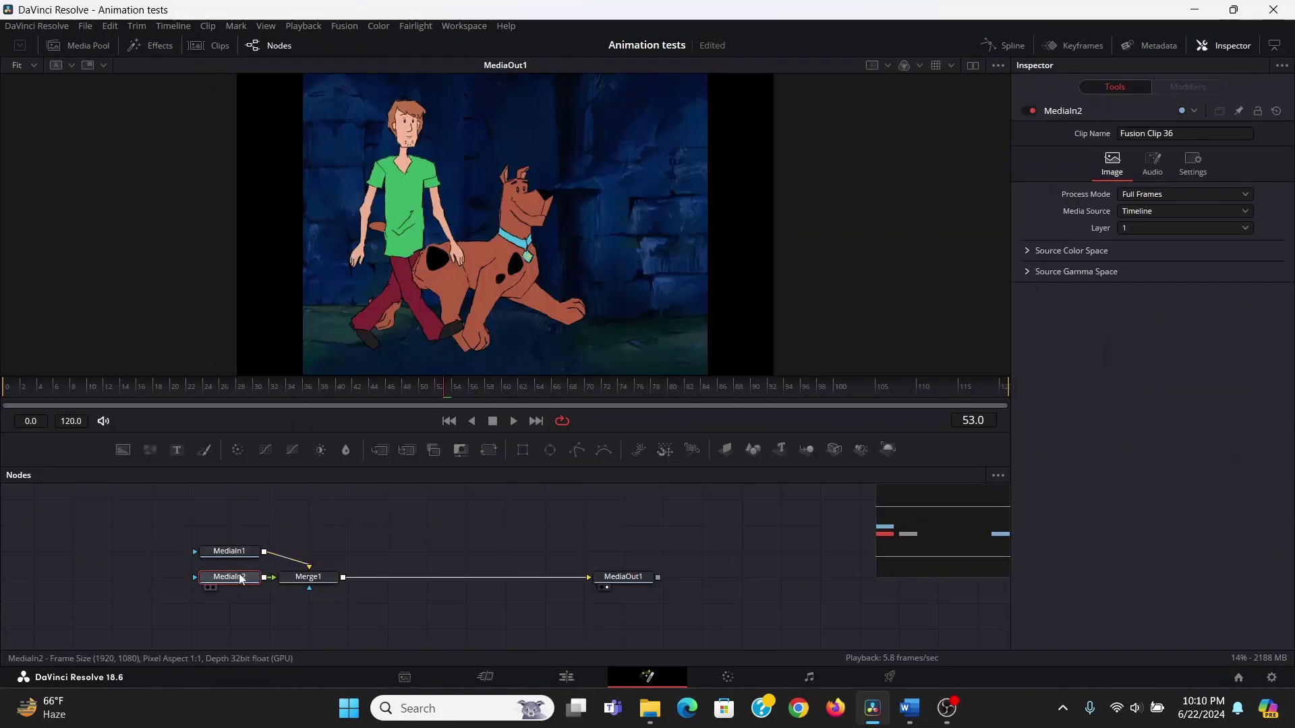
# Show MediaIn2 in the viewer, then arrange it above Merge1 with MediaIn1 in line before the merge.
pyautogui.press('1')
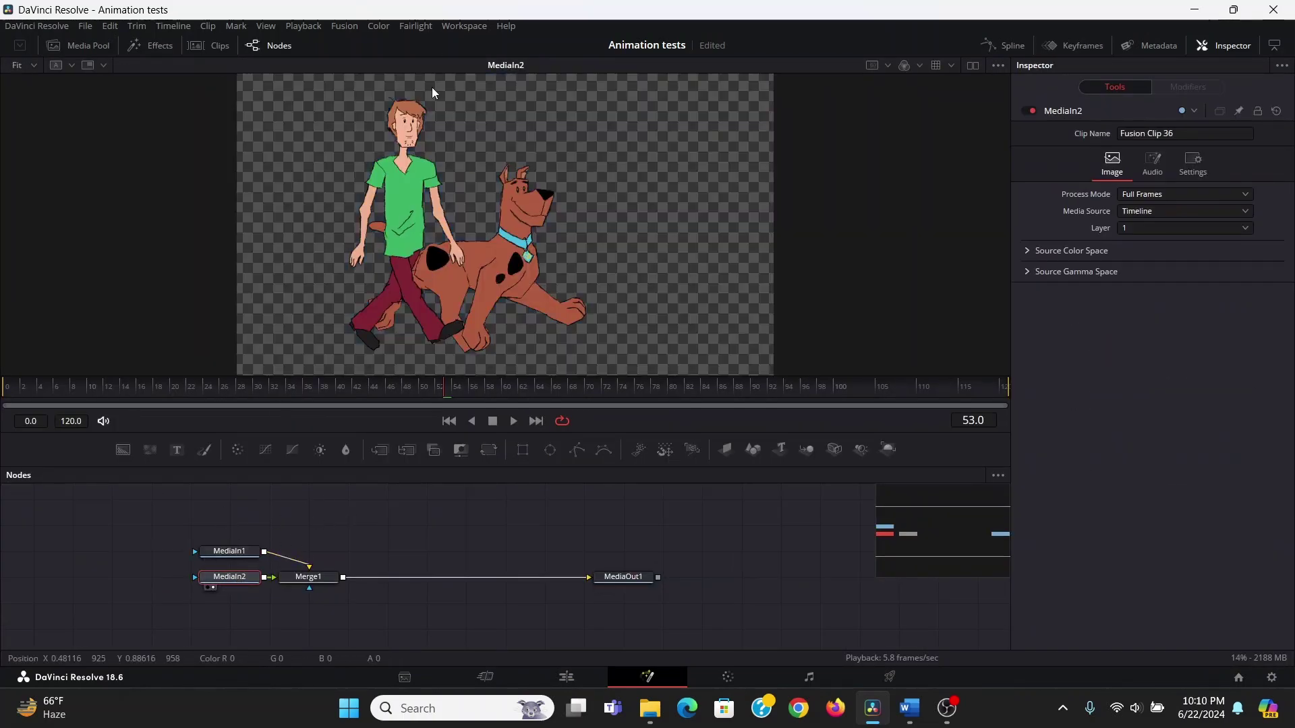
pyautogui.moveTo(235, 581); pyautogui.dragTo(314, 503)
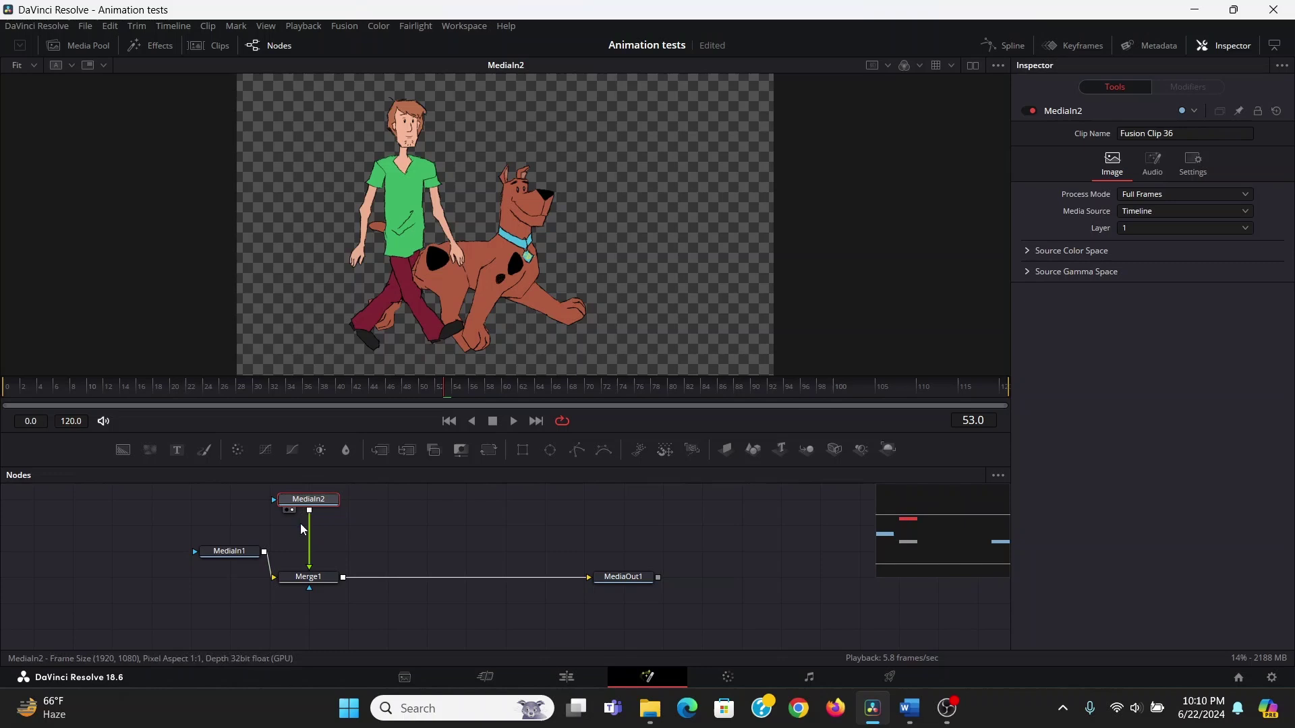
pyautogui.moveTo(238, 553); pyautogui.dragTo(178, 580)
pyautogui.scroll(1, 320, 505)
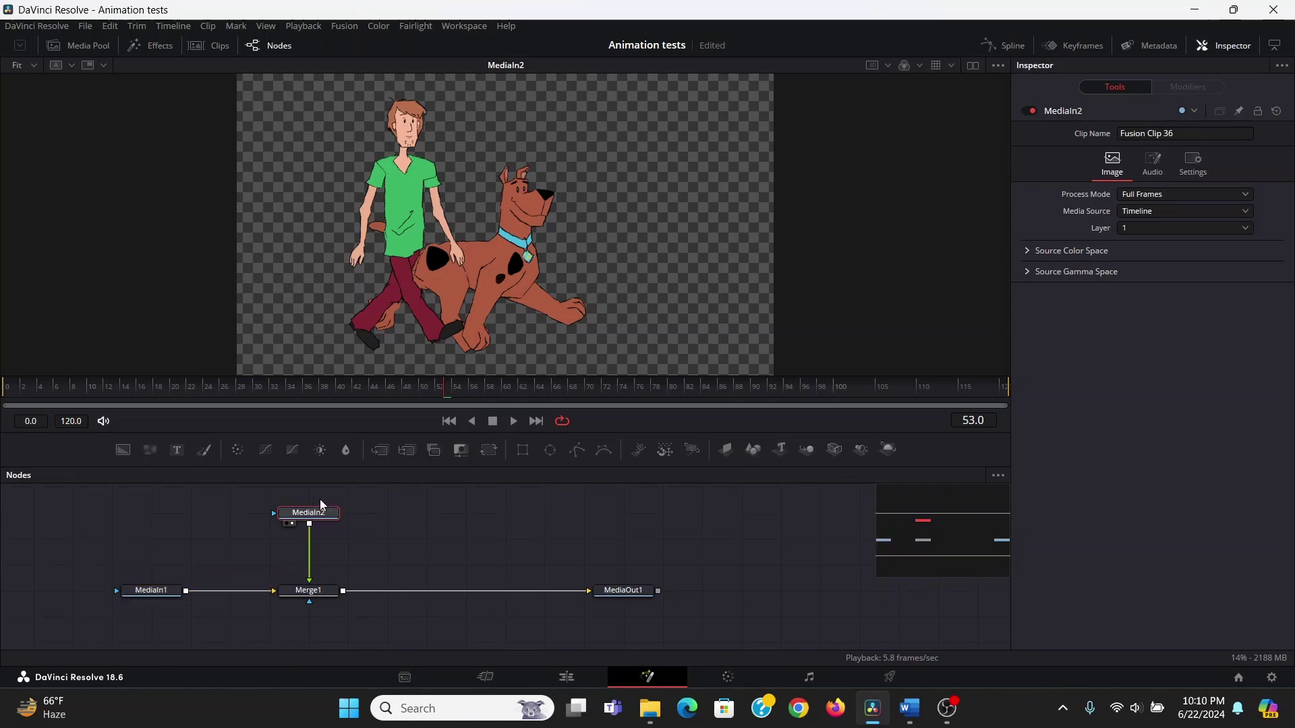
# Rename the MediaIn2 node to Animation and the MediaIn1 node to BG.
pyautogui.press('F2')
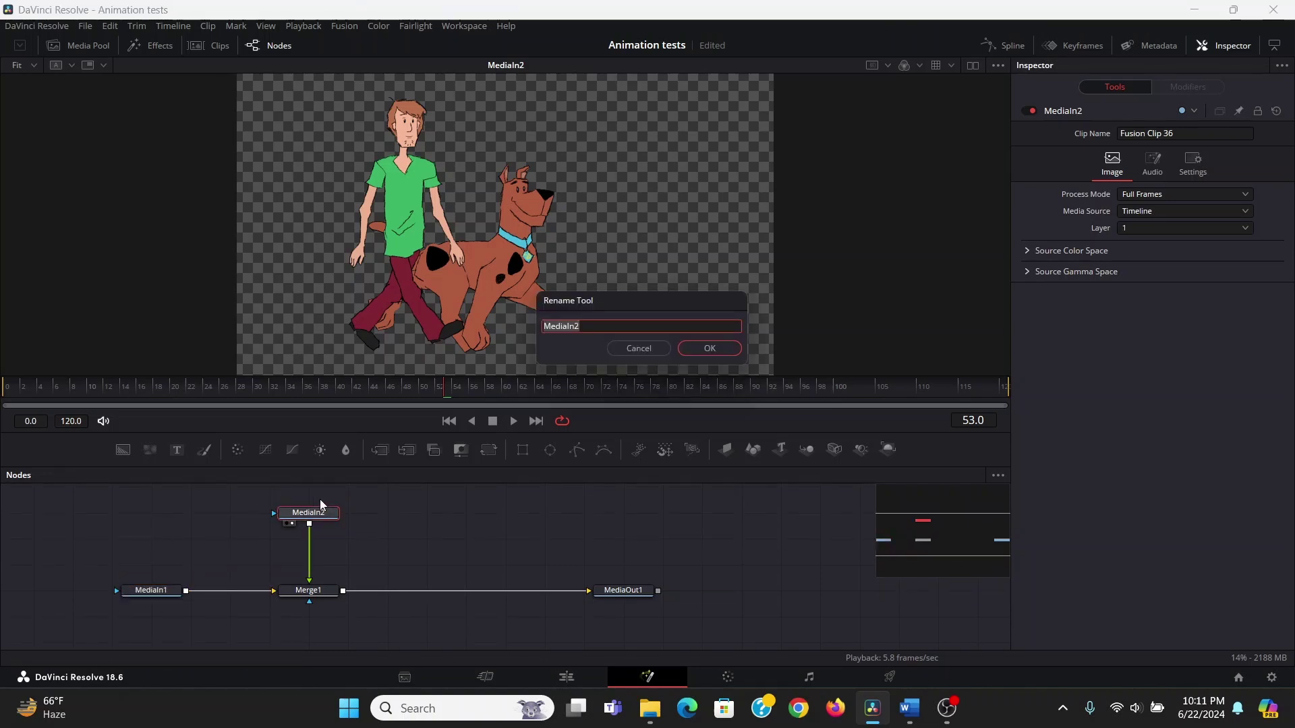
pyautogui.write('A')
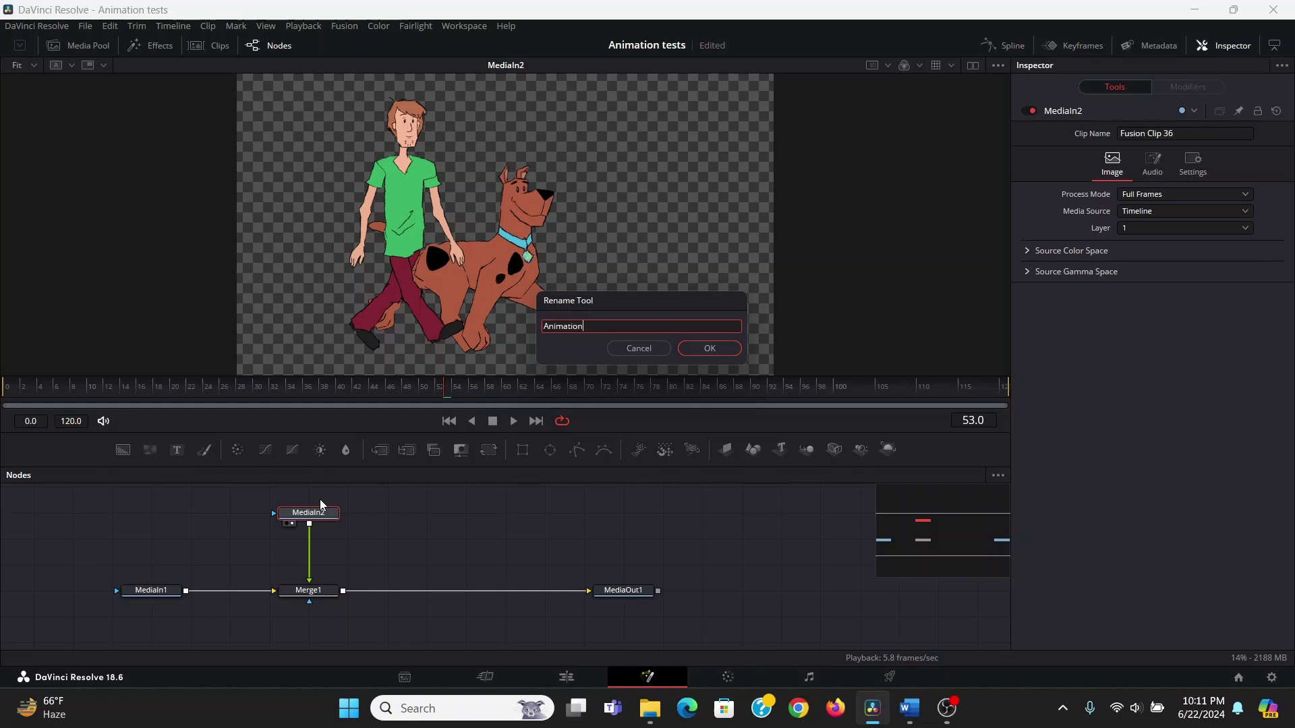
pyautogui.write('nimation')
pyautogui.press('Return')
pyautogui.click(165, 597)
pyautogui.press('F2')
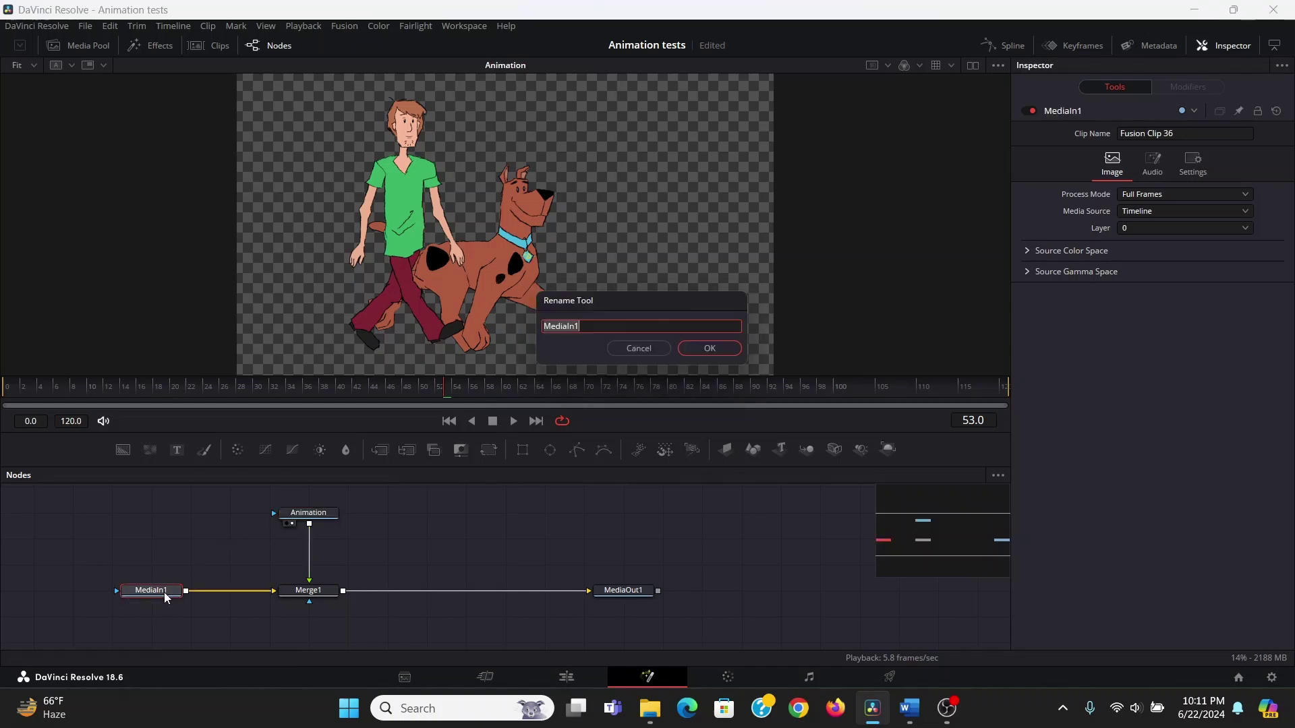
pyautogui.write('BG')
pyautogui.press('Return')
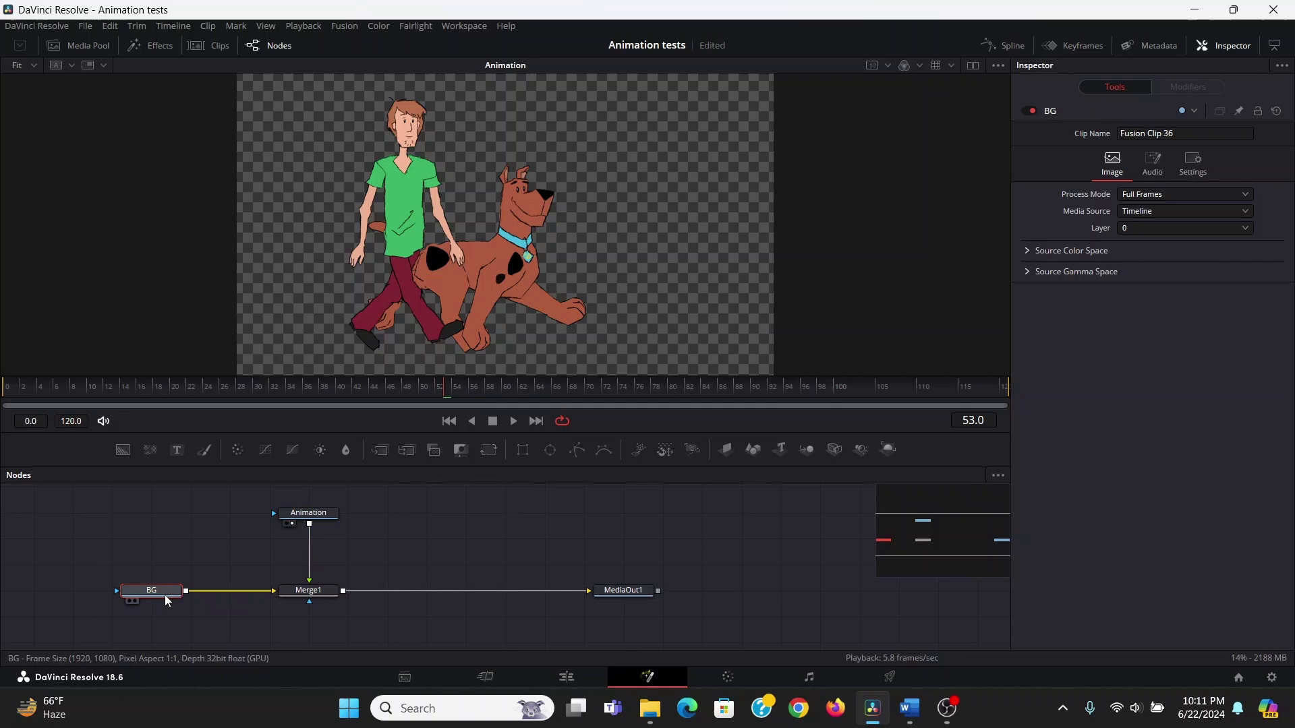
# Show Merge1 in the viewer and move the Animation node farther above it to make room.
pyautogui.click(311, 592)
pyautogui.press('2')
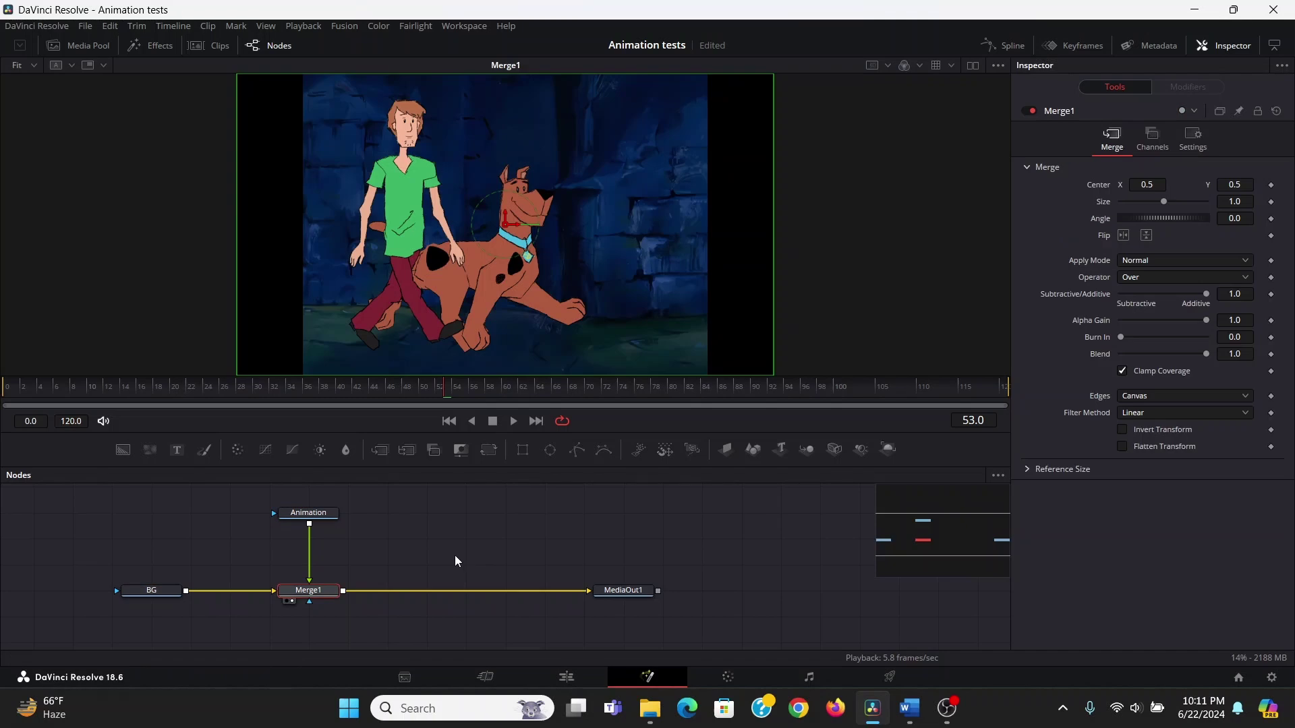
pyautogui.moveTo(308, 514); pyautogui.dragTo(308, 487)
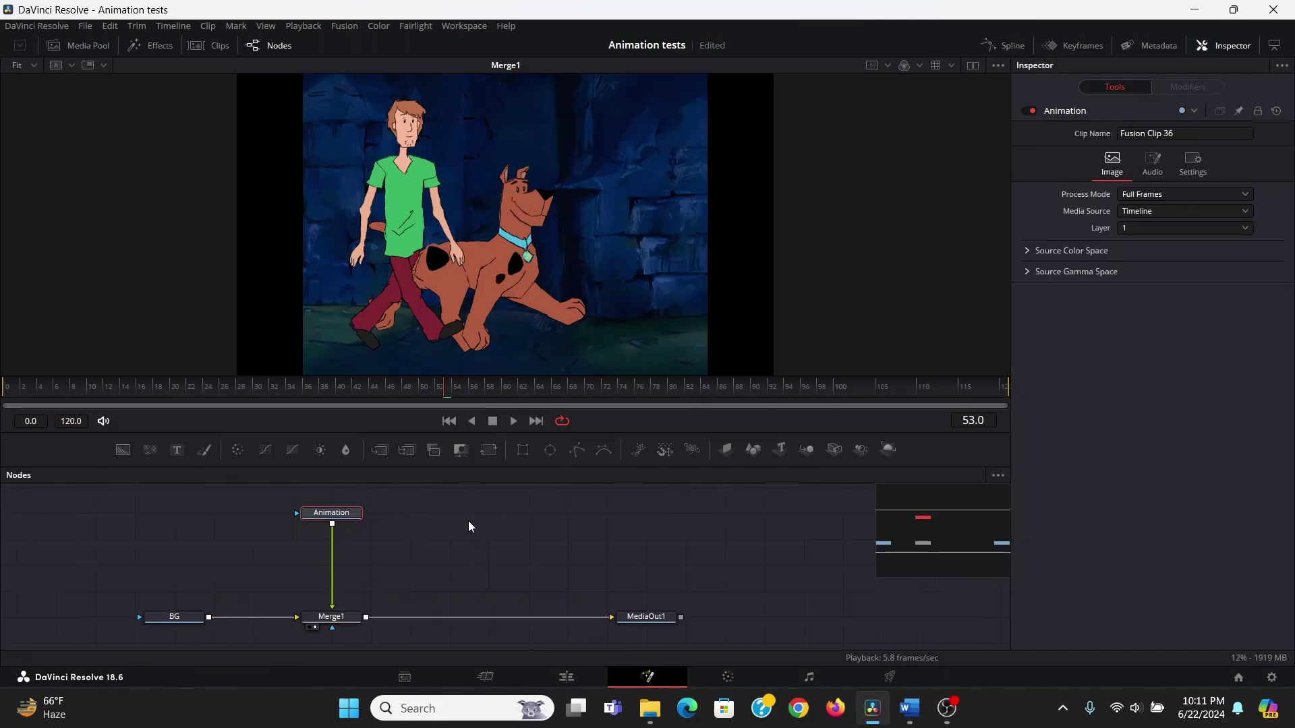
# Add two Color Corrector nodes after the Animation node and name them Highlights and Shadows.
pyautogui.hotkey('shift', 'space')
pyautogui.write('cc')
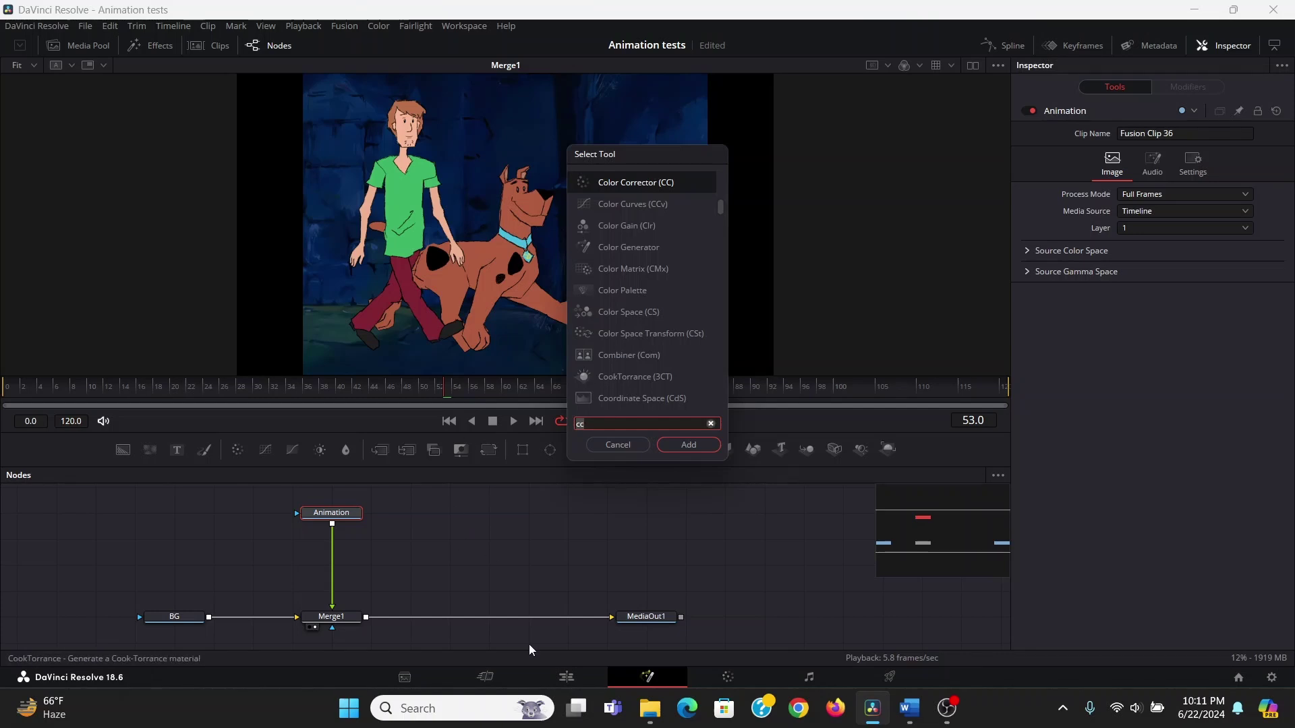
pyautogui.press('Return')
pyautogui.hotkey('shift', 'space')
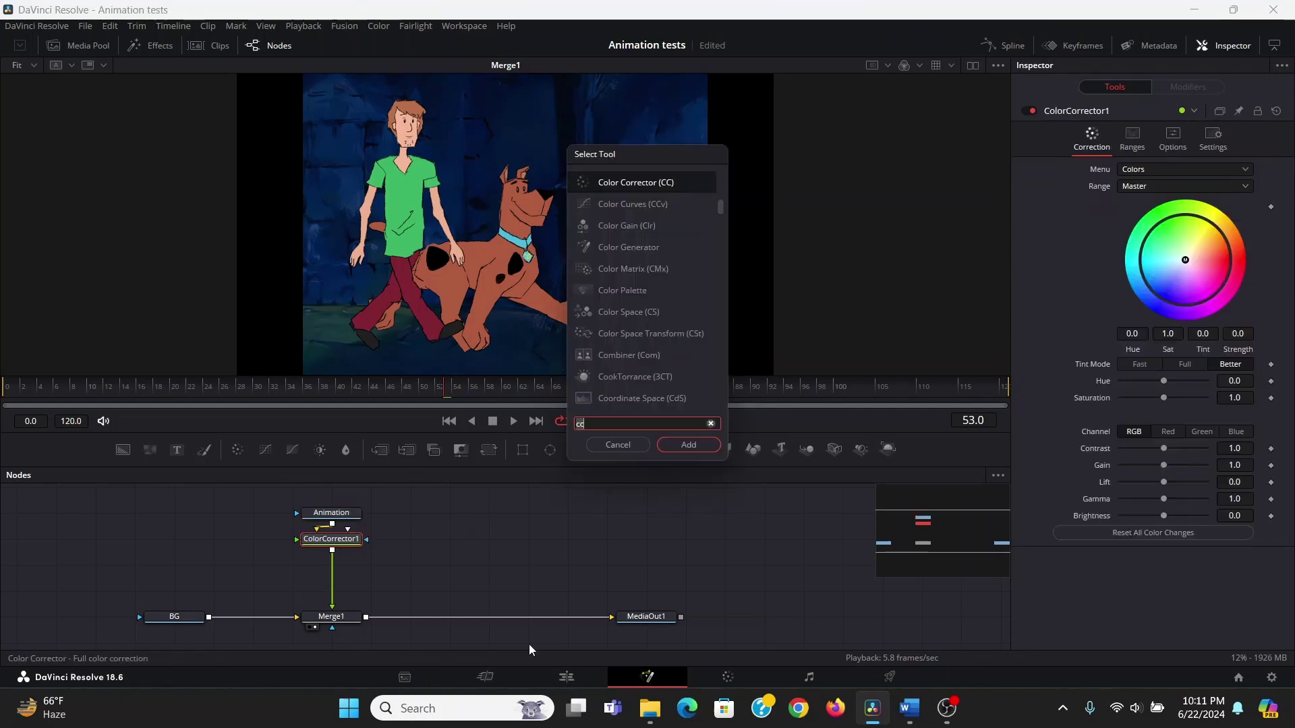
pyautogui.press('Return')
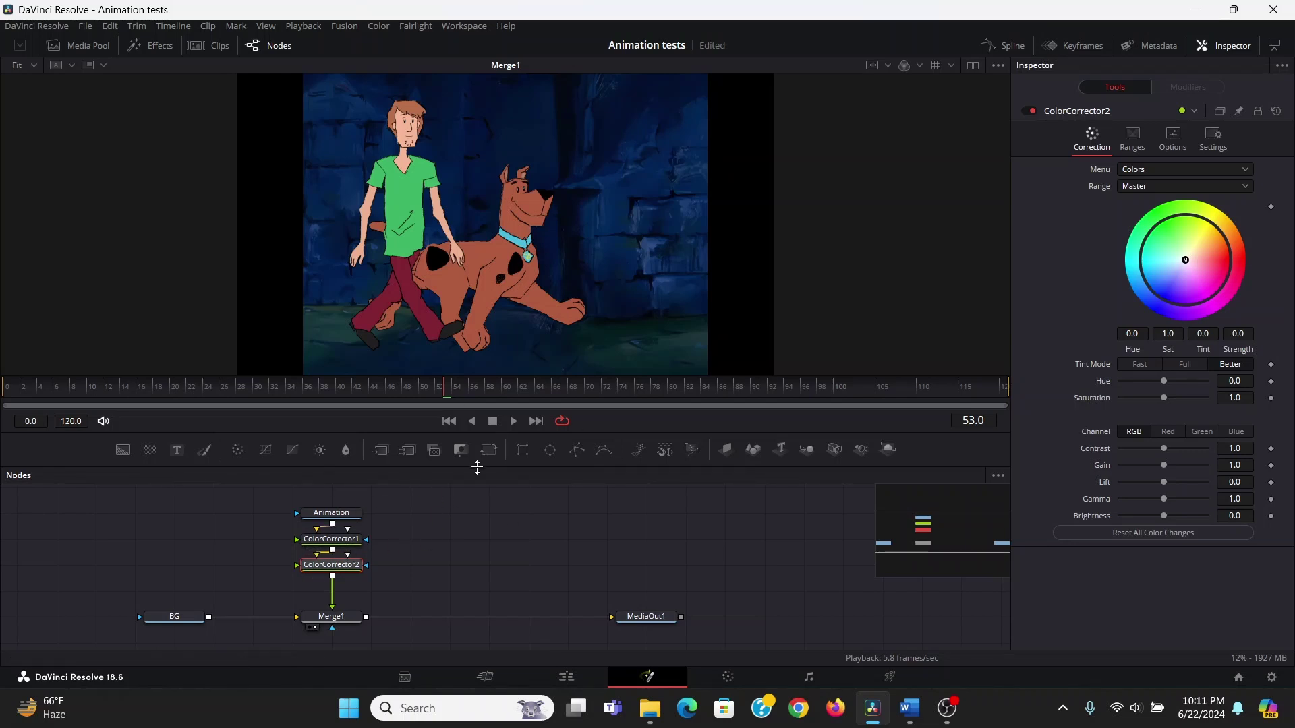
pyautogui.click(340, 546)
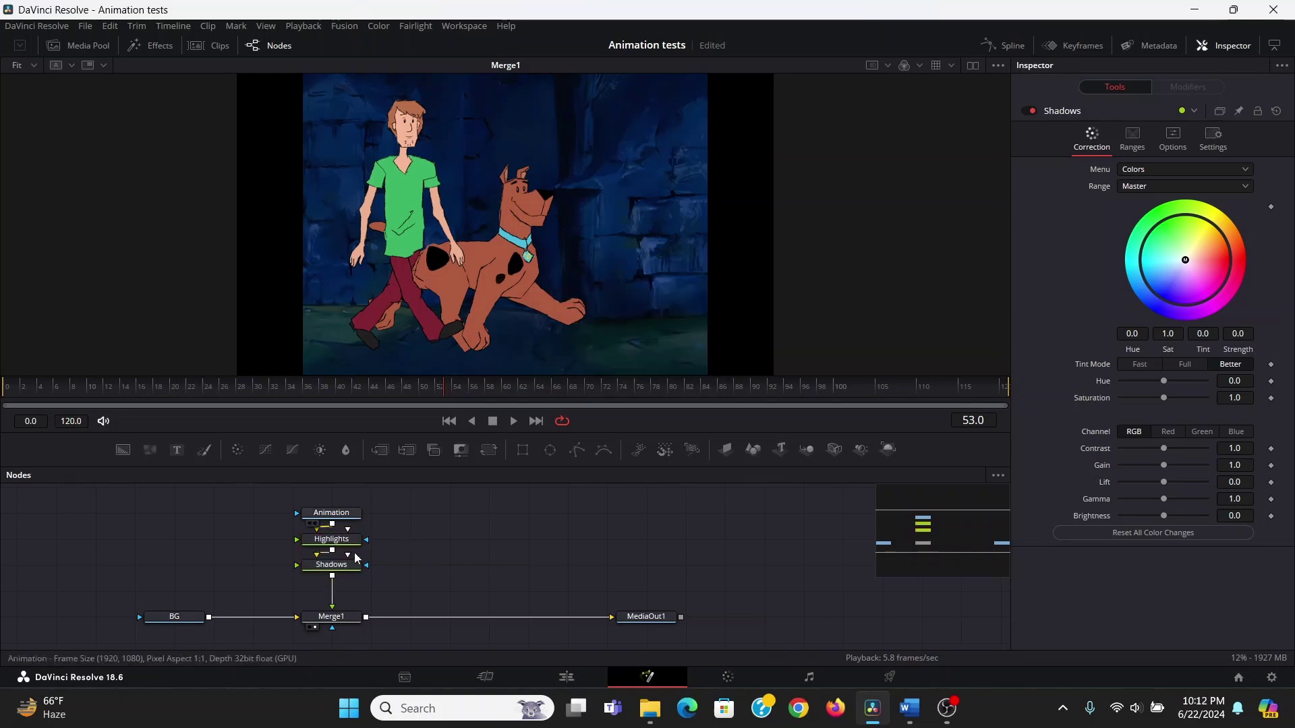
# Add a Transform node beside the Highlights node, followed by a Blur node beneath it.
pyautogui.hotkey('shift', 'space')
pyautogui.write('transform')
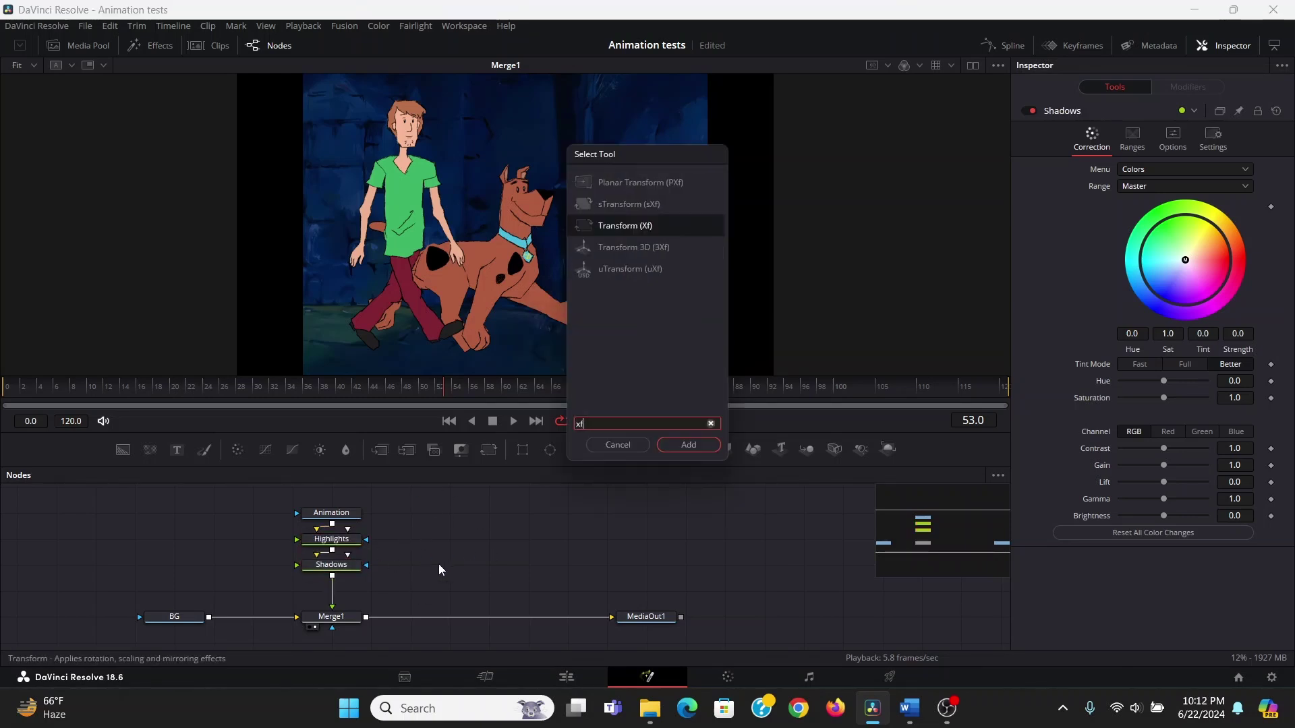
pyautogui.press('Return')
pyautogui.moveTo(429, 558); pyautogui.dragTo(428, 534)
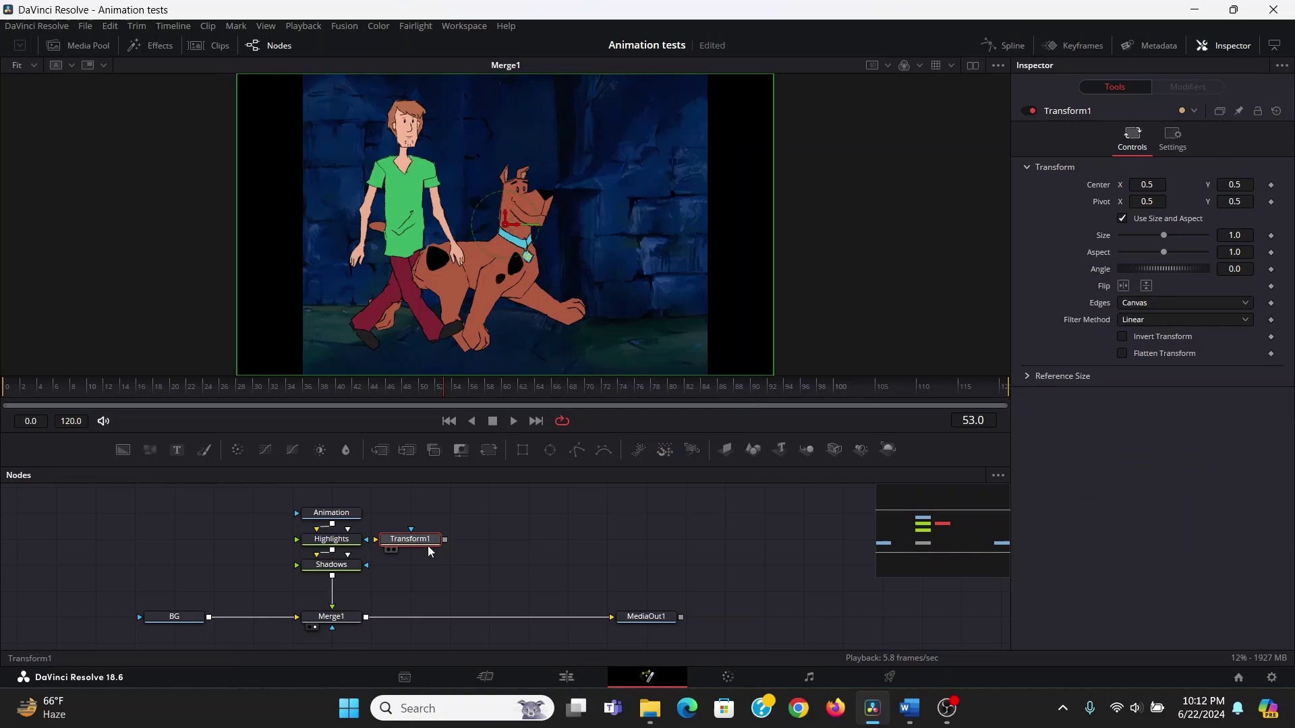
pyautogui.hotkey('shift', 'space')
pyautogui.write('bly')
pyautogui.press('Return')
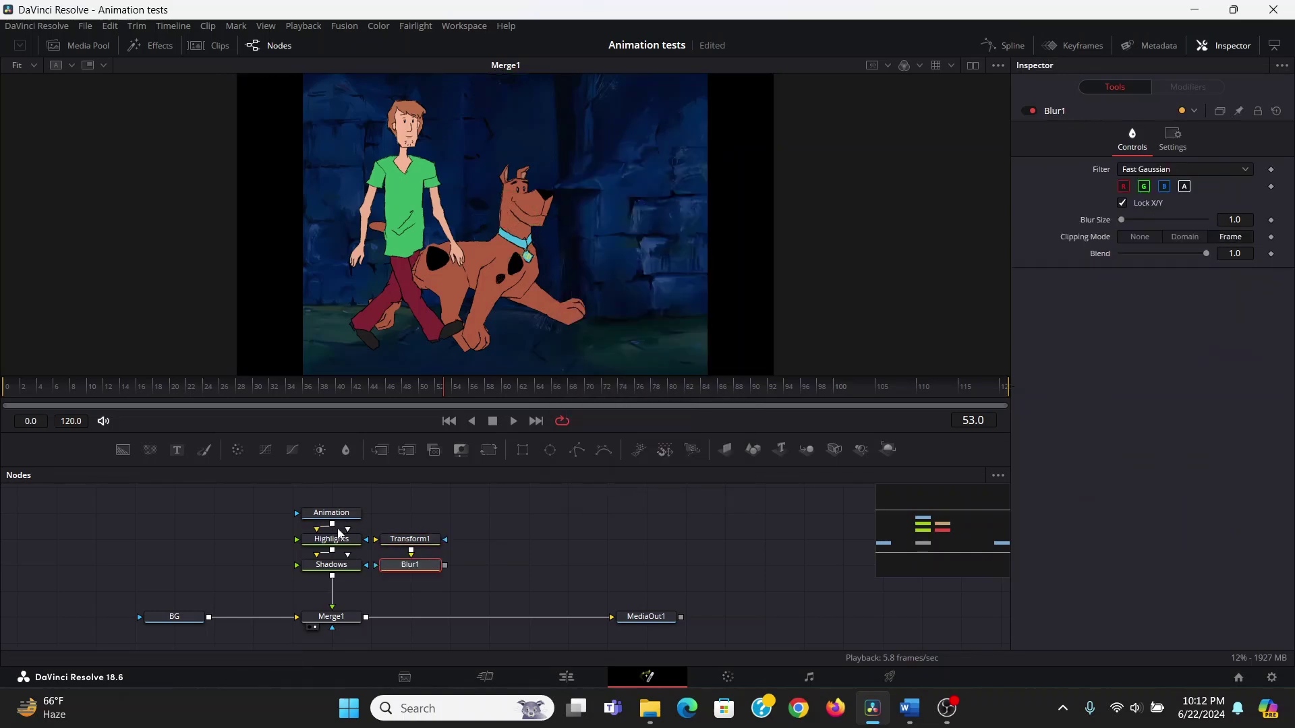
# Route Animation through Transform1 and Blur1 into the Highlights and Shadows mask inputs, and enable Apply Mask Inverted on Highlights.
pyautogui.moveTo(332, 524); pyautogui.dragTo(377, 539)
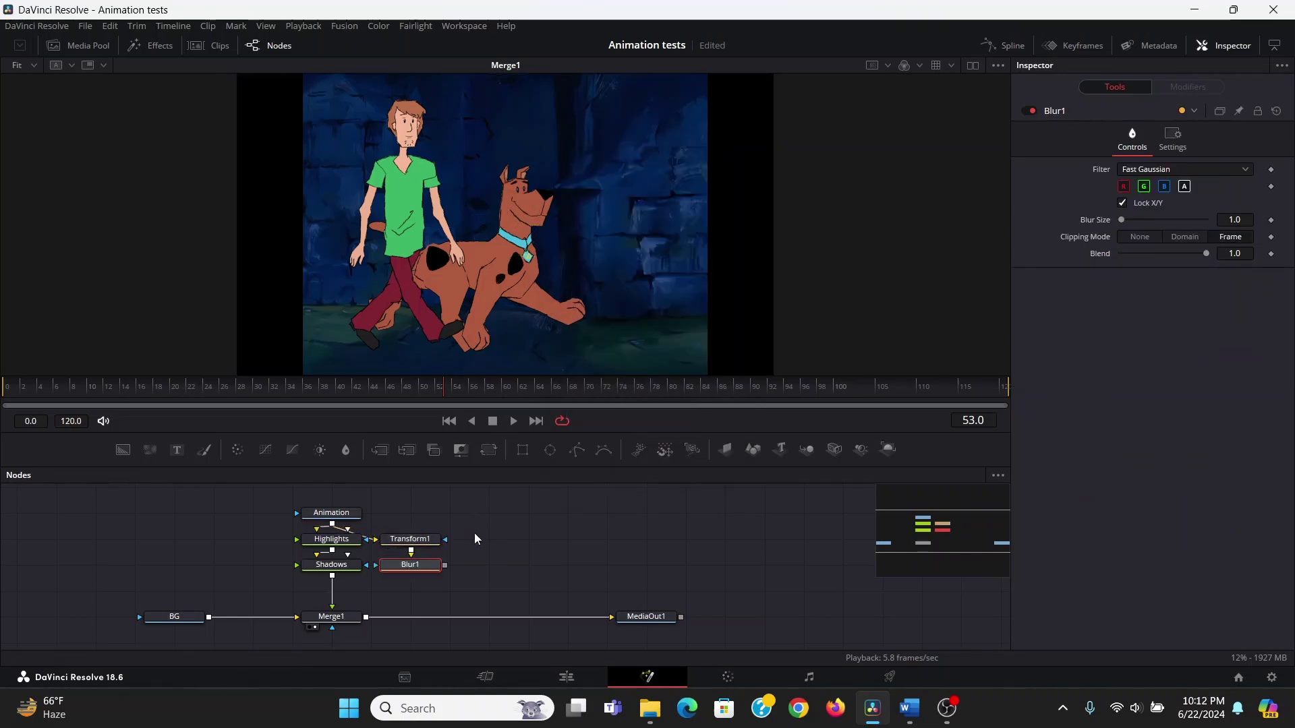
pyautogui.moveTo(444, 564); pyautogui.dragTo(367, 542)
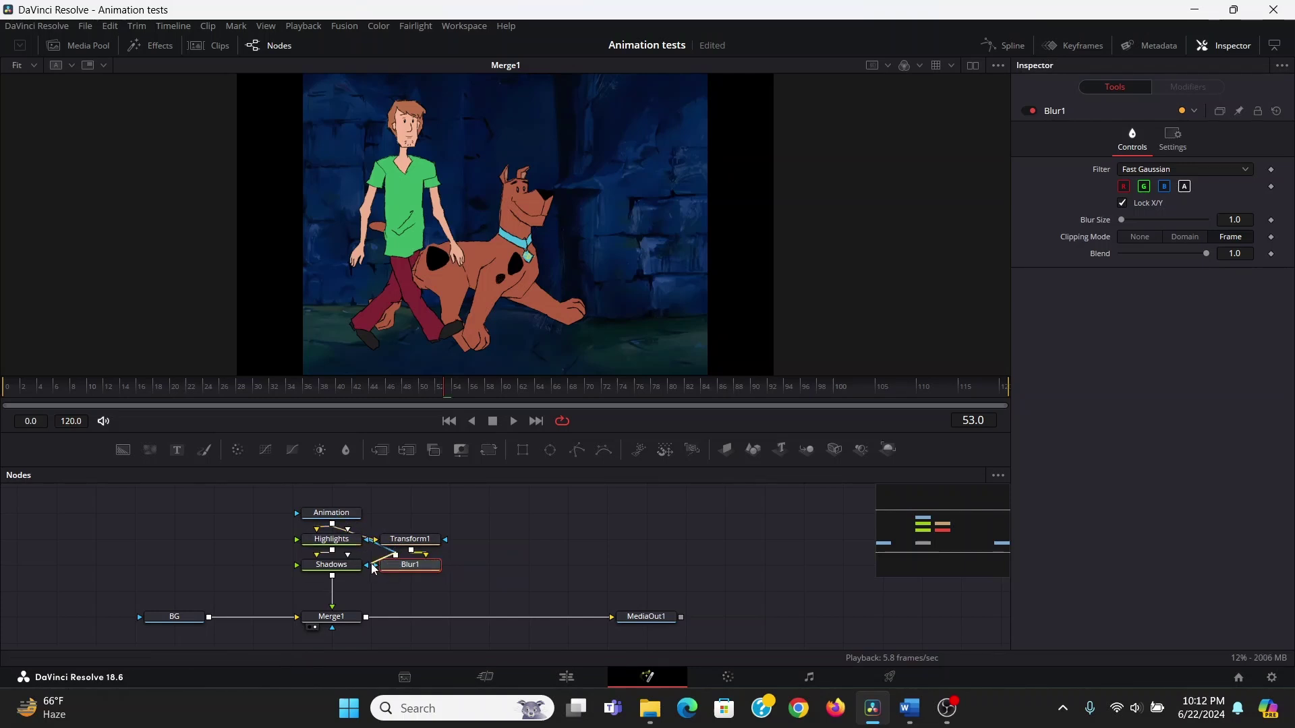
pyautogui.click(331, 538)
pyautogui.click(1213, 141)
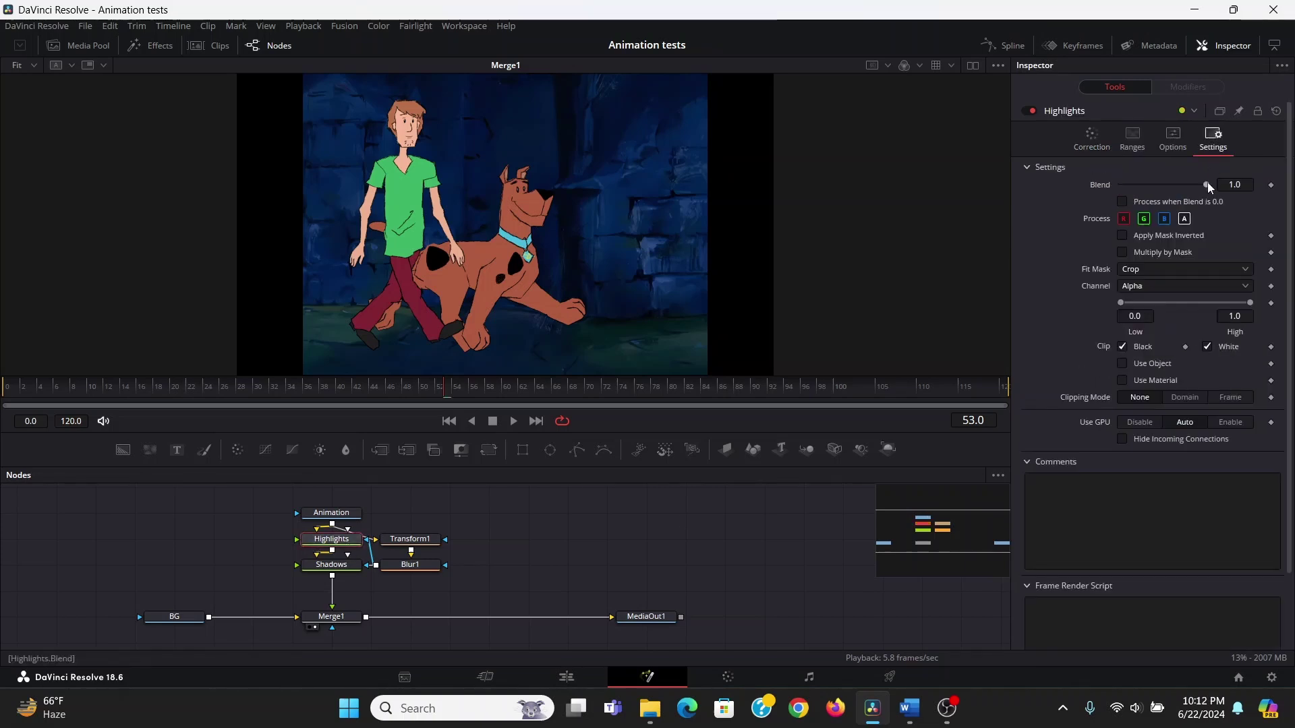
pyautogui.click(1123, 236)
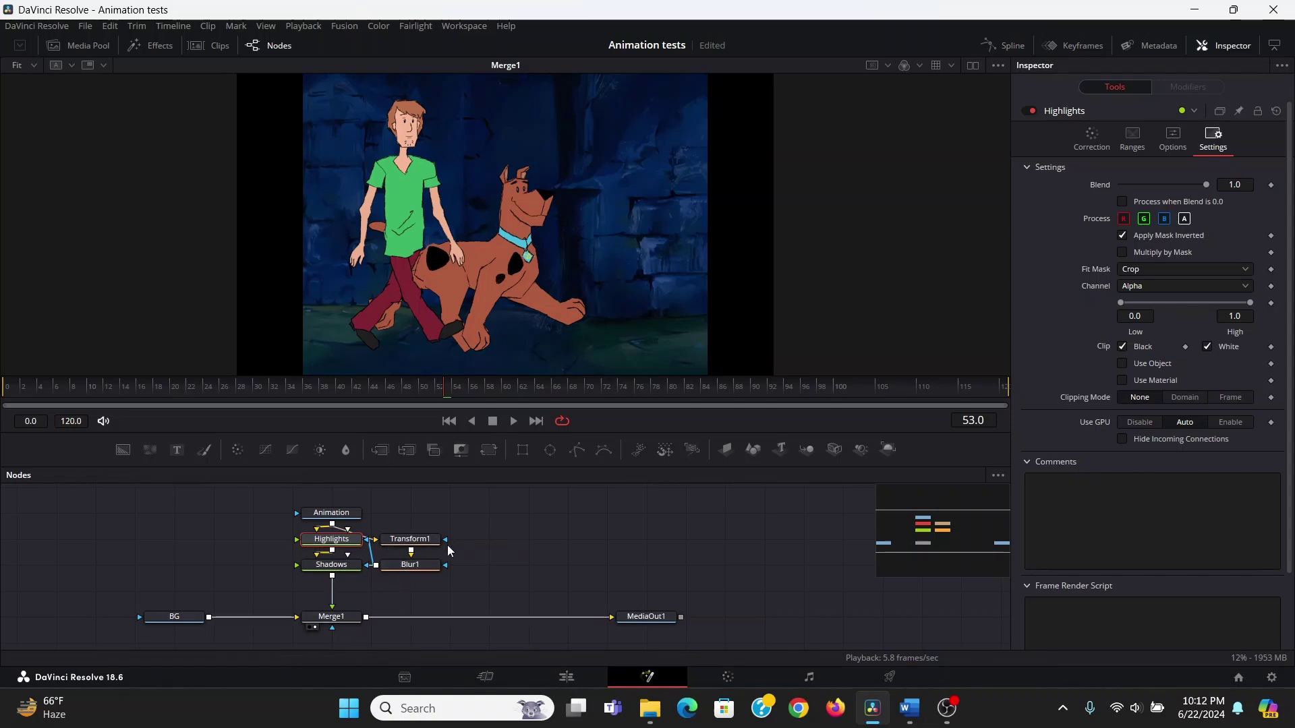
# Set the Shadows color corrector's gain to 0.33 and go to frame 54.
pyautogui.click(333, 573)
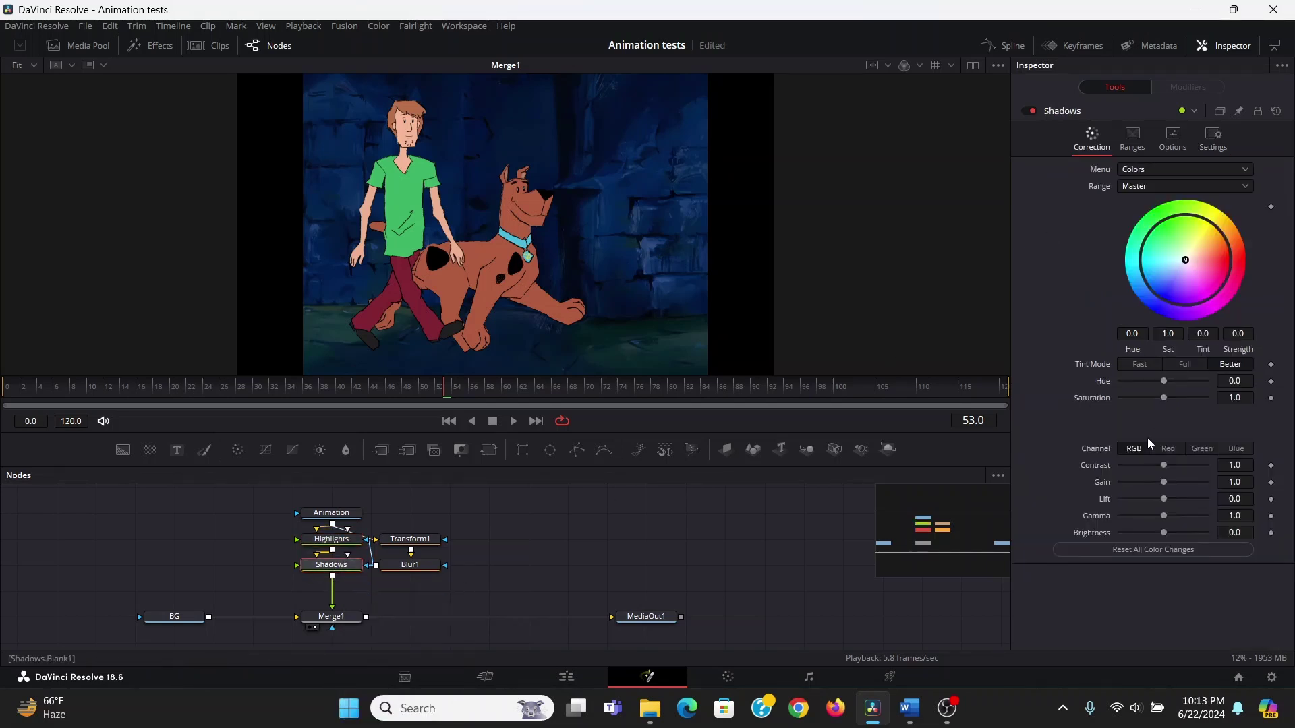
pyautogui.moveTo(1161, 480); pyautogui.dragTo(1132, 479)
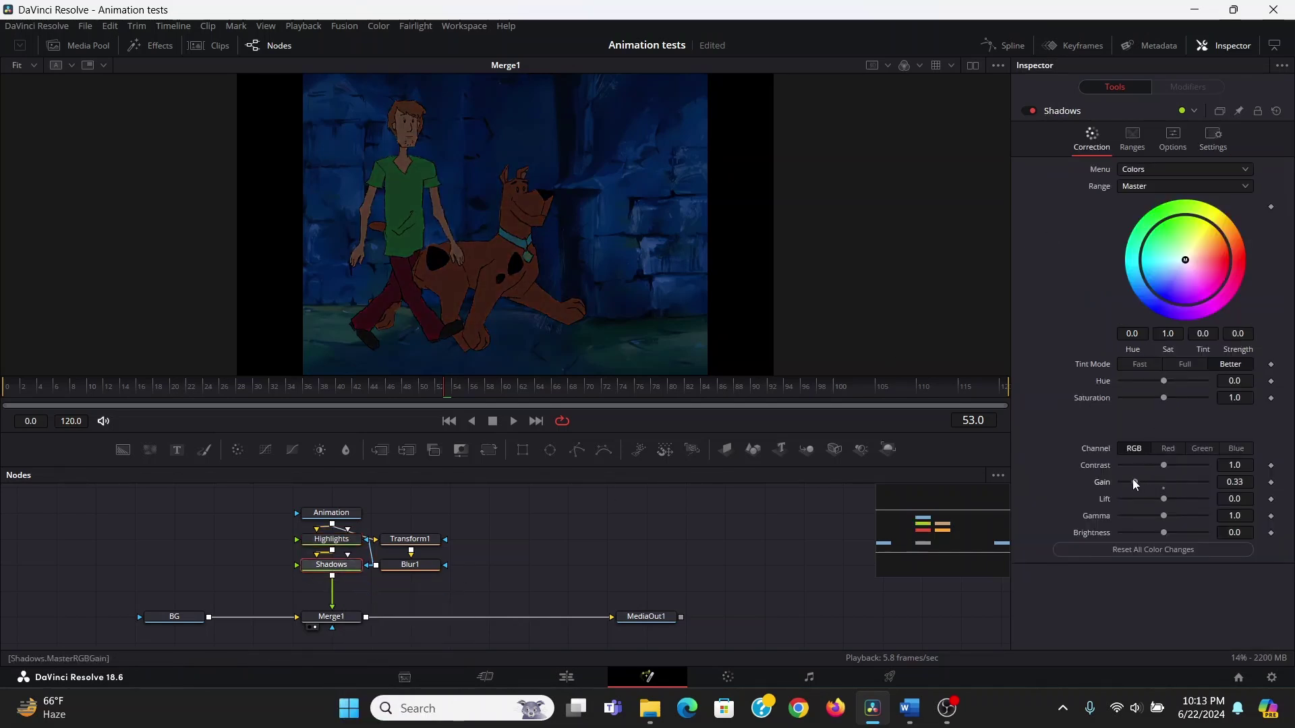
pyautogui.click(456, 389)
# Offset Transform1's center to about X 0.5025, Y 0.491 to shift the mask slightly against the characters.
pyautogui.click(416, 541)
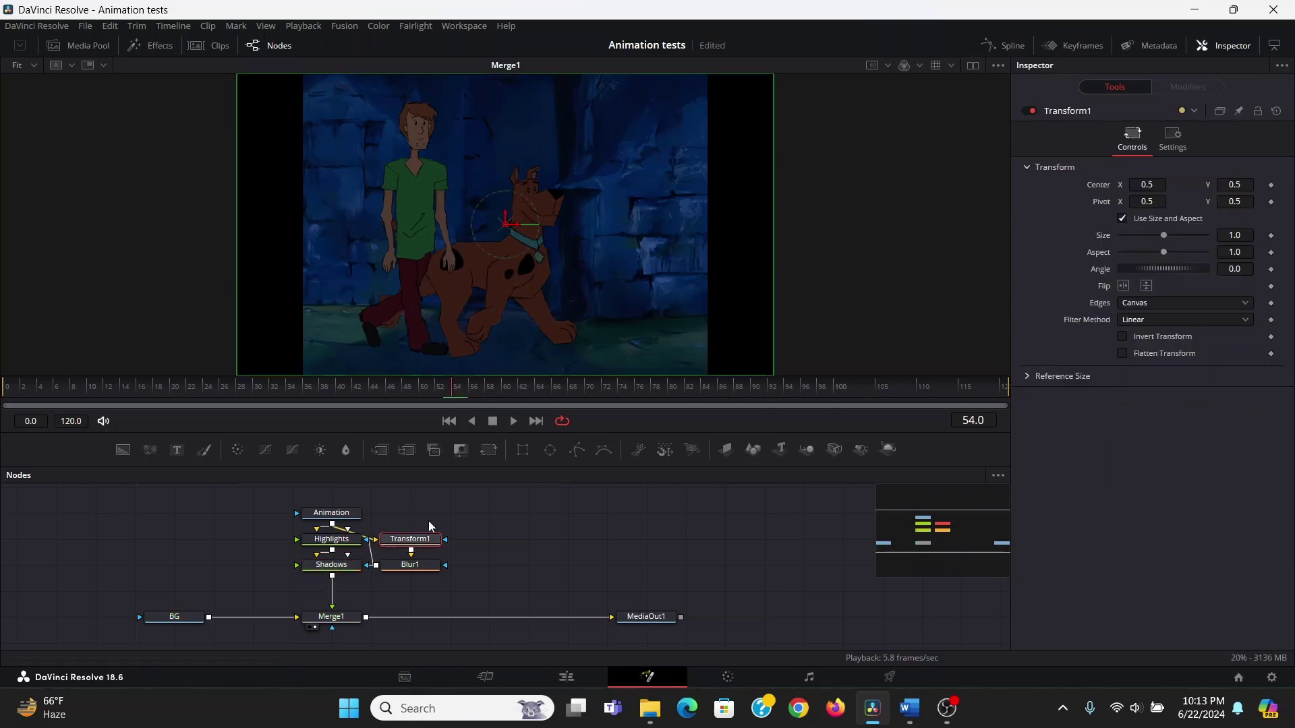
pyautogui.moveTo(505, 227); pyautogui.dragTo(505, 255)
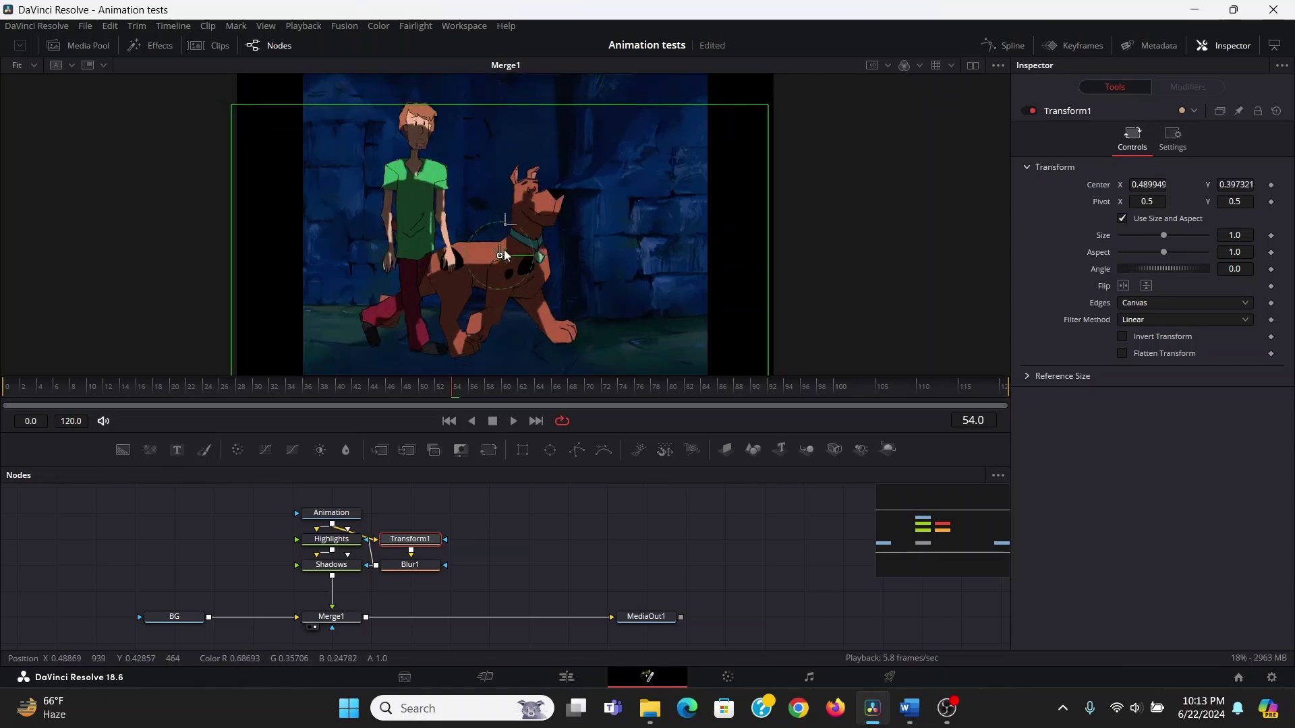
pyautogui.hotkey('ctrl', 'z')
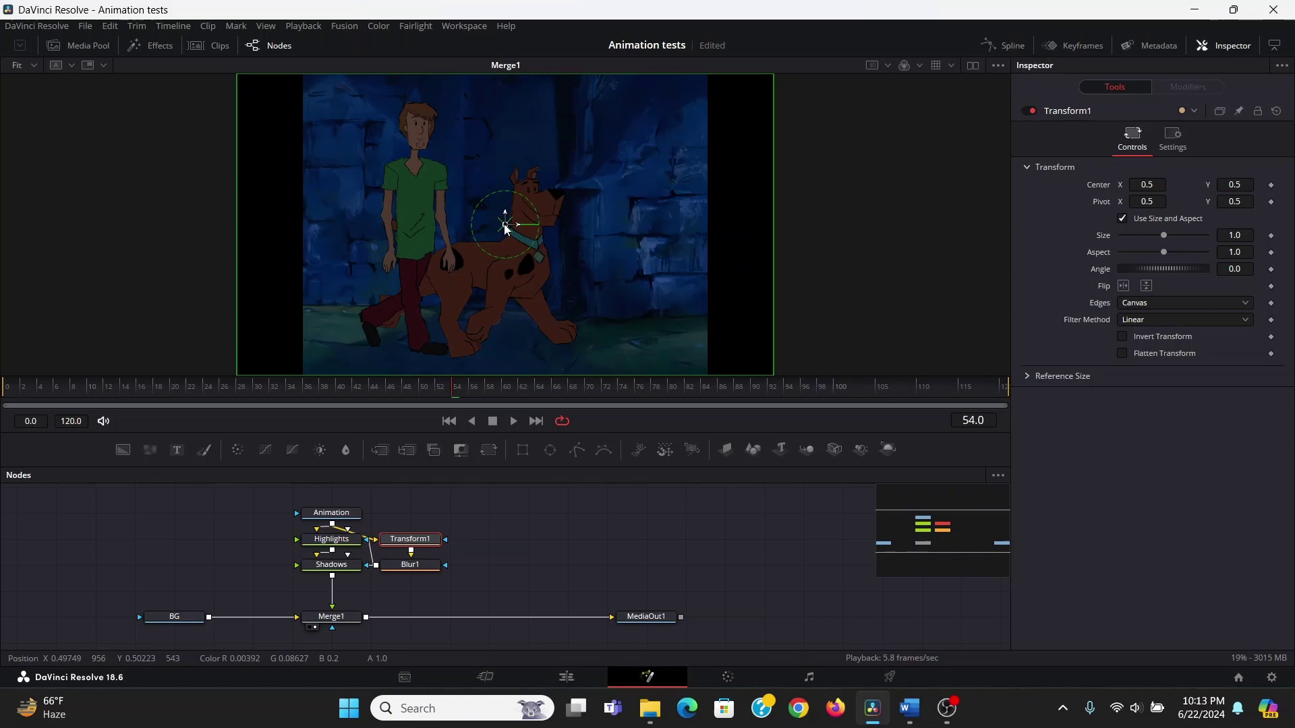
pyautogui.moveTo(505, 227); pyautogui.dragTo(508, 229)
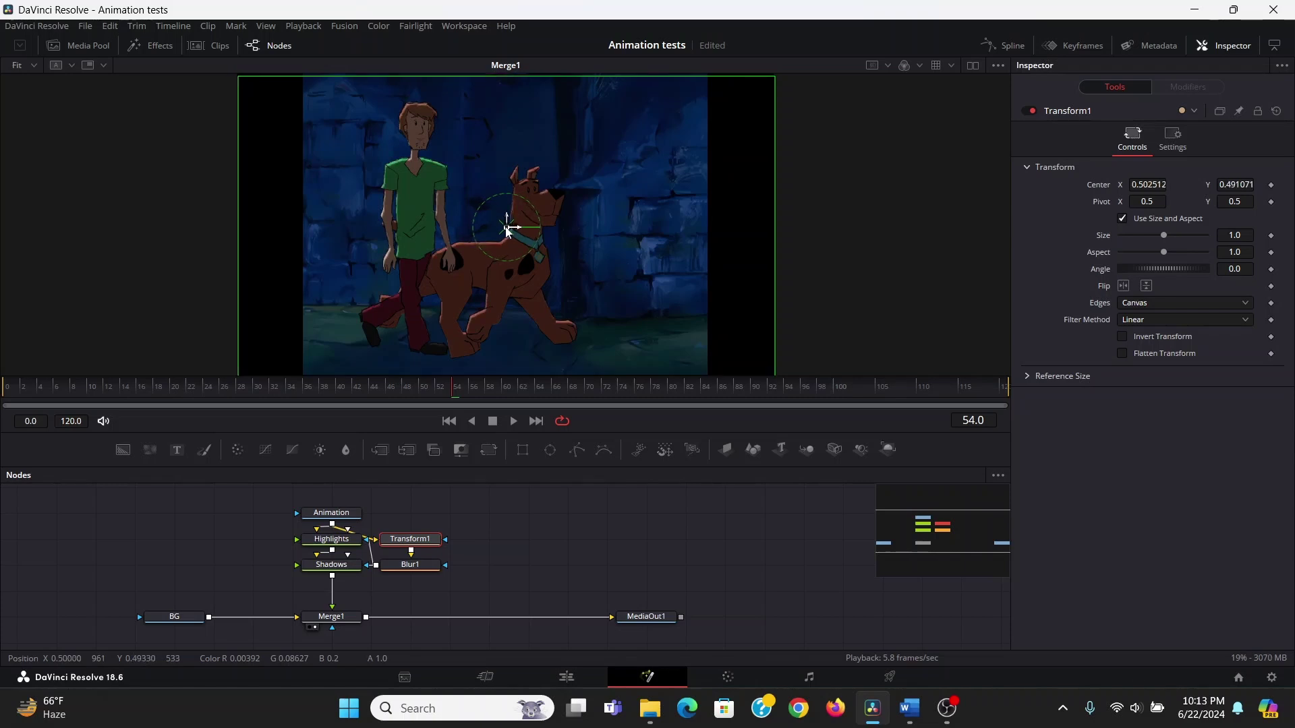
# Tint the Highlights color corrector blue at about 0.75 strength, then test and undo a gain increase to 2.14.
pyautogui.click(331, 539)
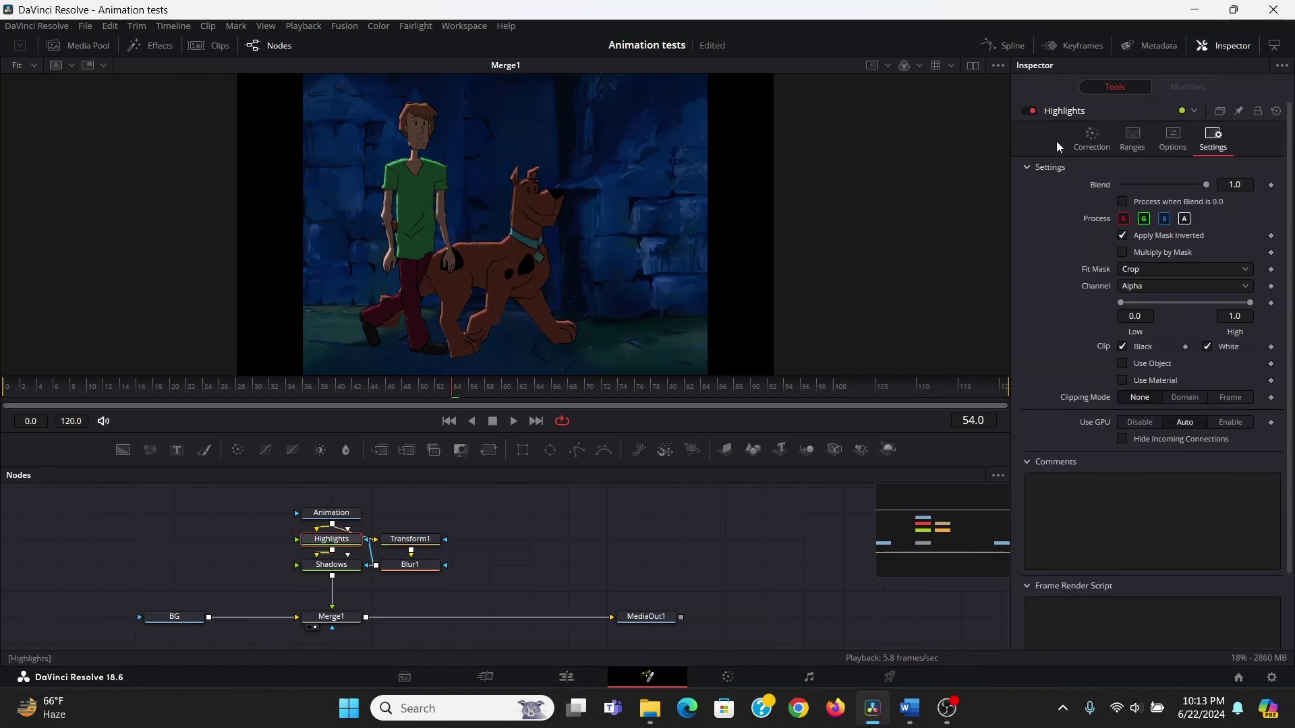
pyautogui.click(1092, 138)
pyautogui.moveTo(1186, 265); pyautogui.dragTo(1155, 285)
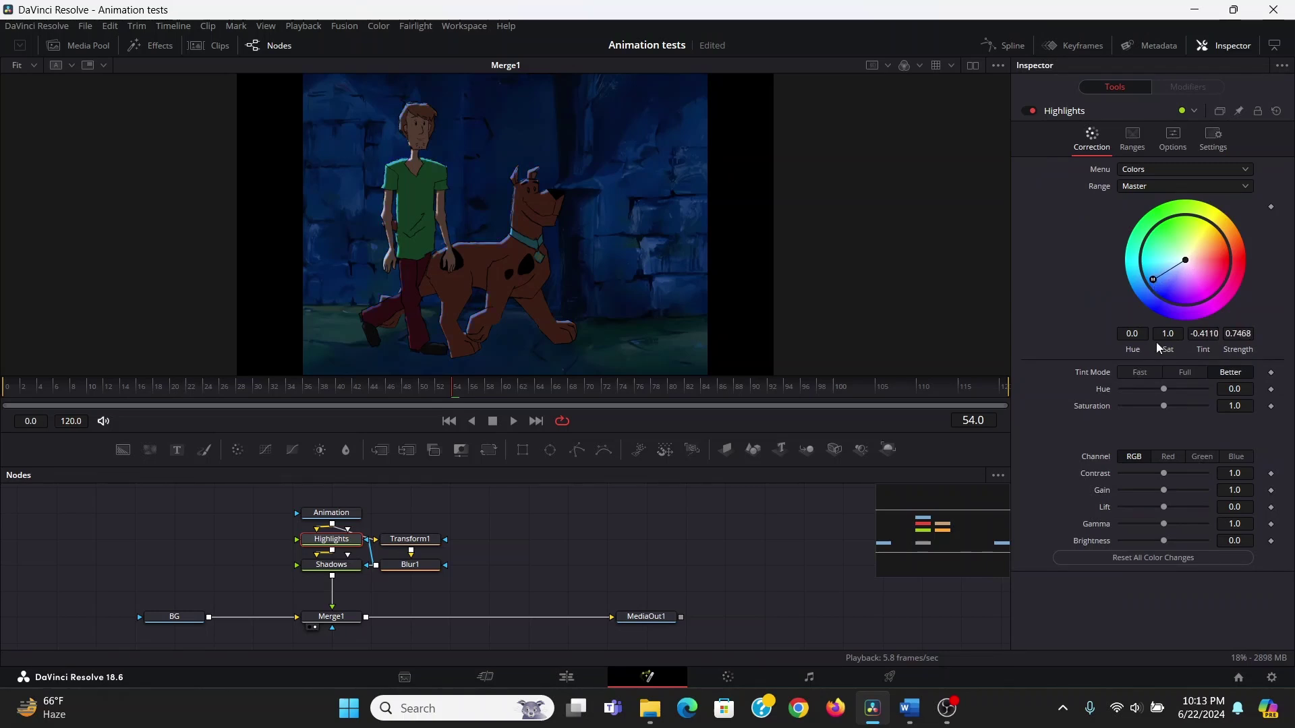
pyautogui.moveTo(1163, 491); pyautogui.dragTo(1175, 494)
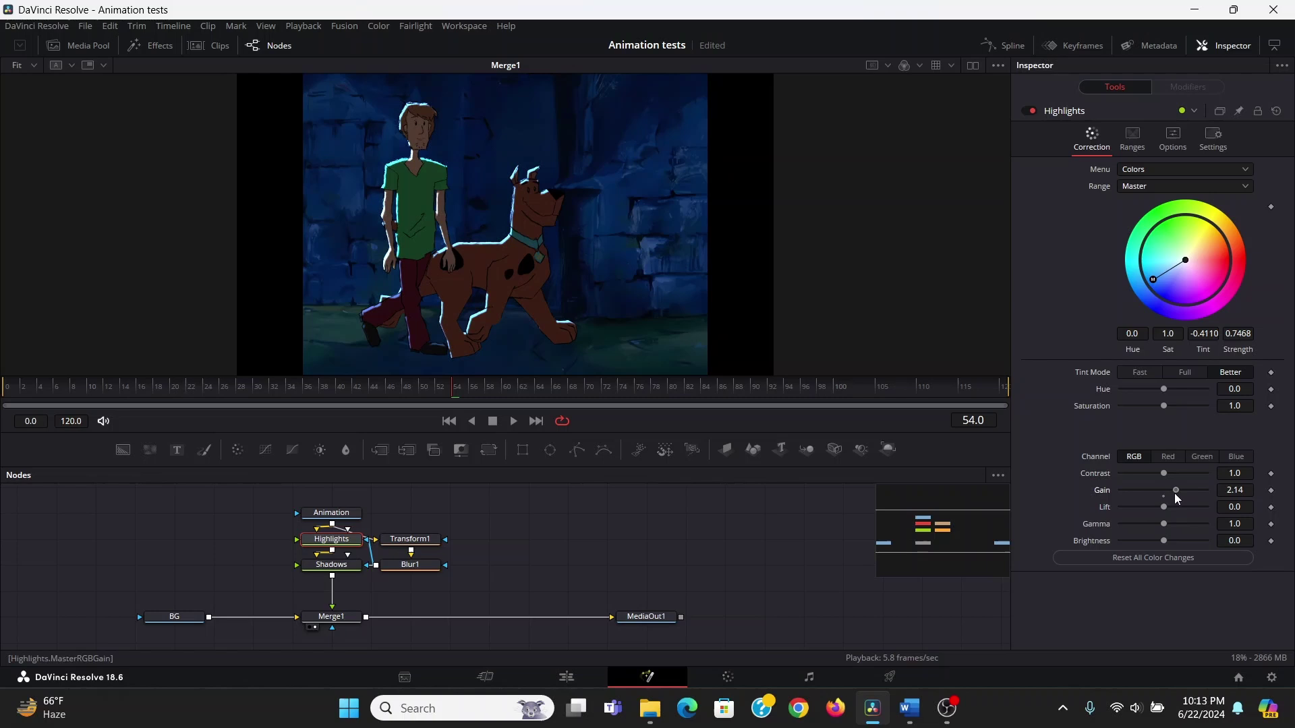
pyautogui.hotkey('ctrl', 'z')
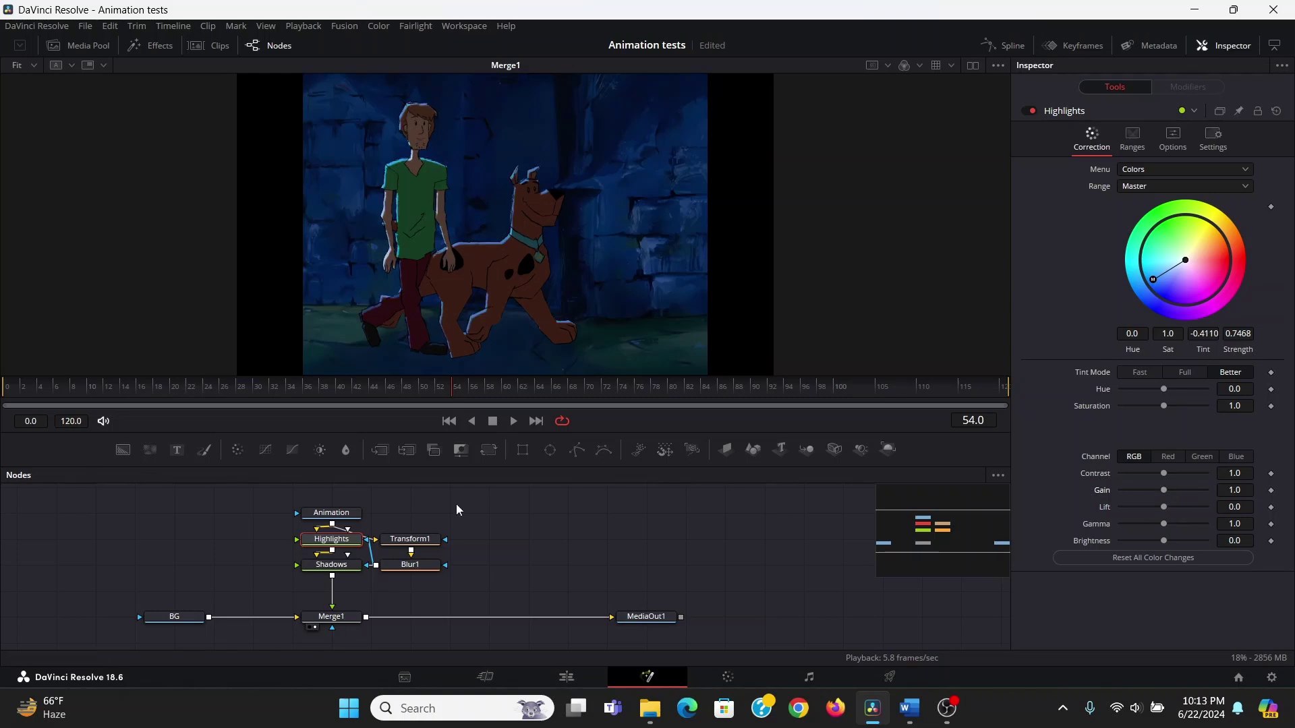
# Tint the Shadows color corrector slightly toward cyan-blue and set Blur1's blur size to 0.4.
pyautogui.click(337, 565)
pyautogui.moveTo(1183, 269); pyautogui.dragTo(1171, 271)
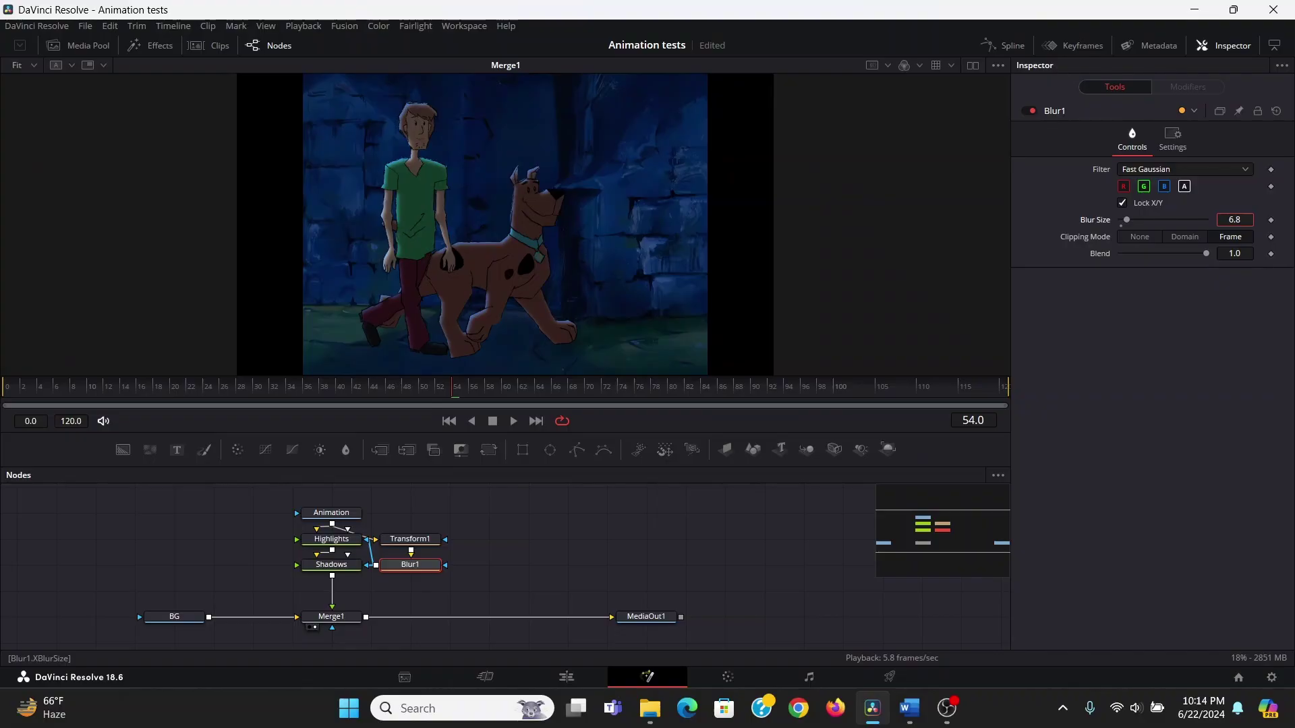
pyautogui.write('0.4')
pyautogui.press('Return')
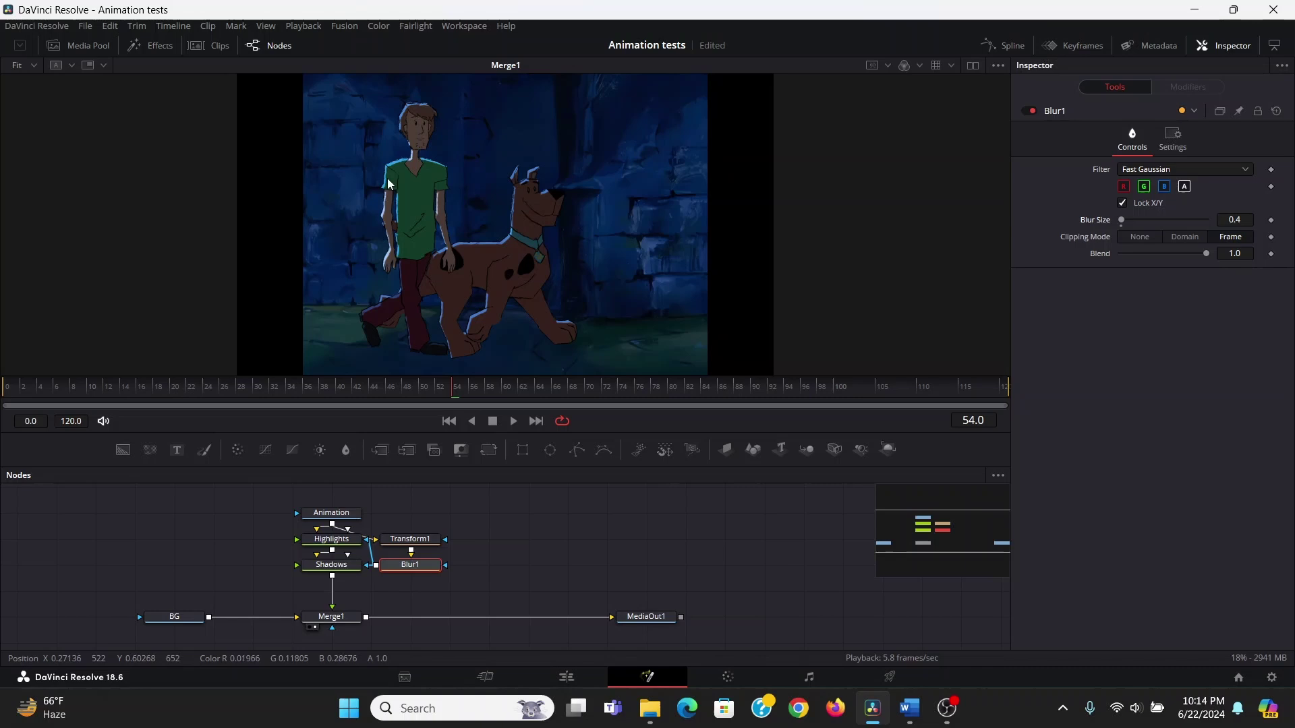
# Play back the composite and scrub to frame 56 to check the edge highlights in motion.
pyautogui.press('space')
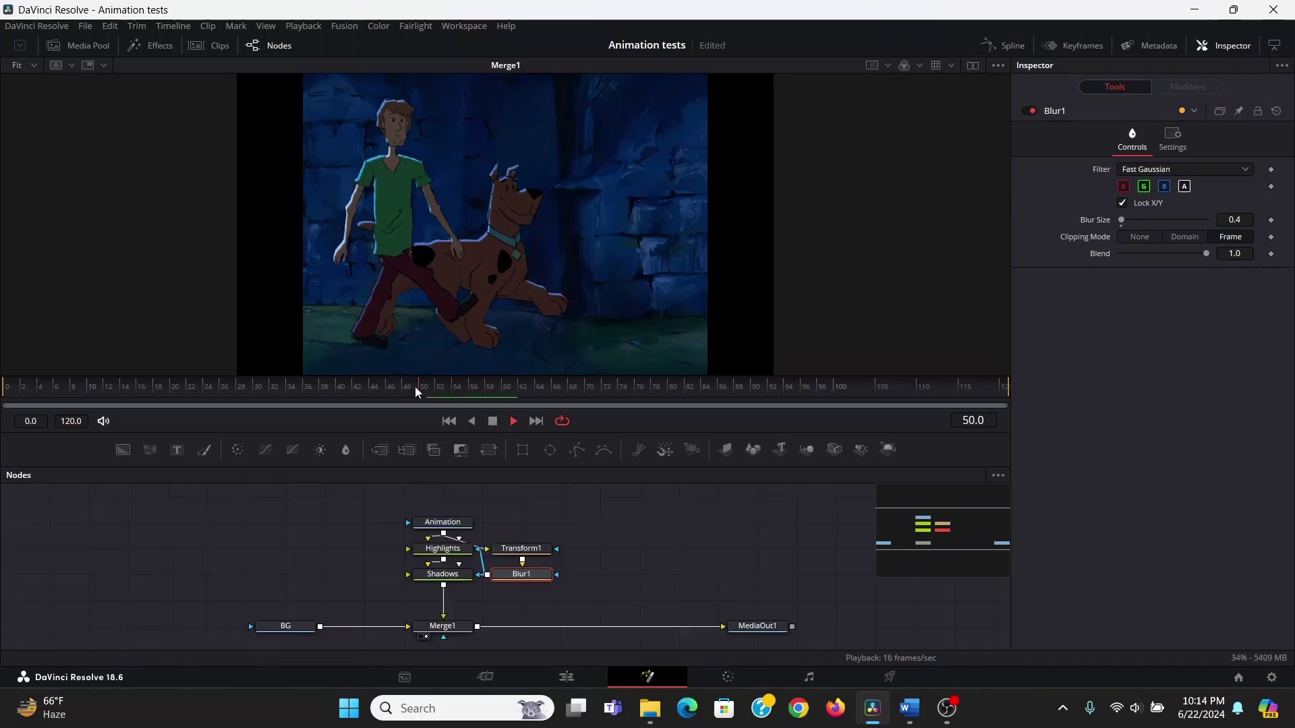
pyautogui.moveTo(480, 387)
pyautogui.mouseDown()
pyautogui.moveTo(491, 385)
pyautogui.moveTo(474, 386)
pyautogui.mouseUp()
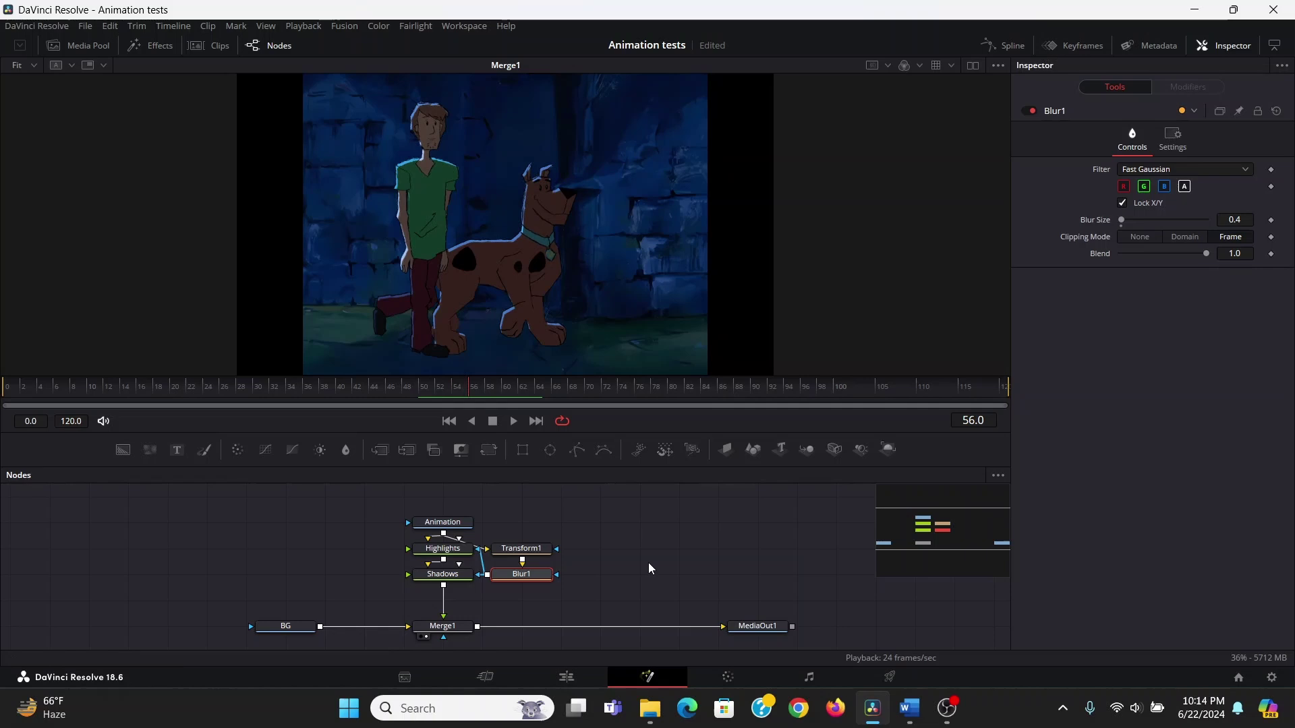
# Add a DVE node beside Shadows, feed it from the Shadows output, and show DVE1 in the viewer.
pyautogui.moveTo(677, 557); pyautogui.dragTo(766, 549)
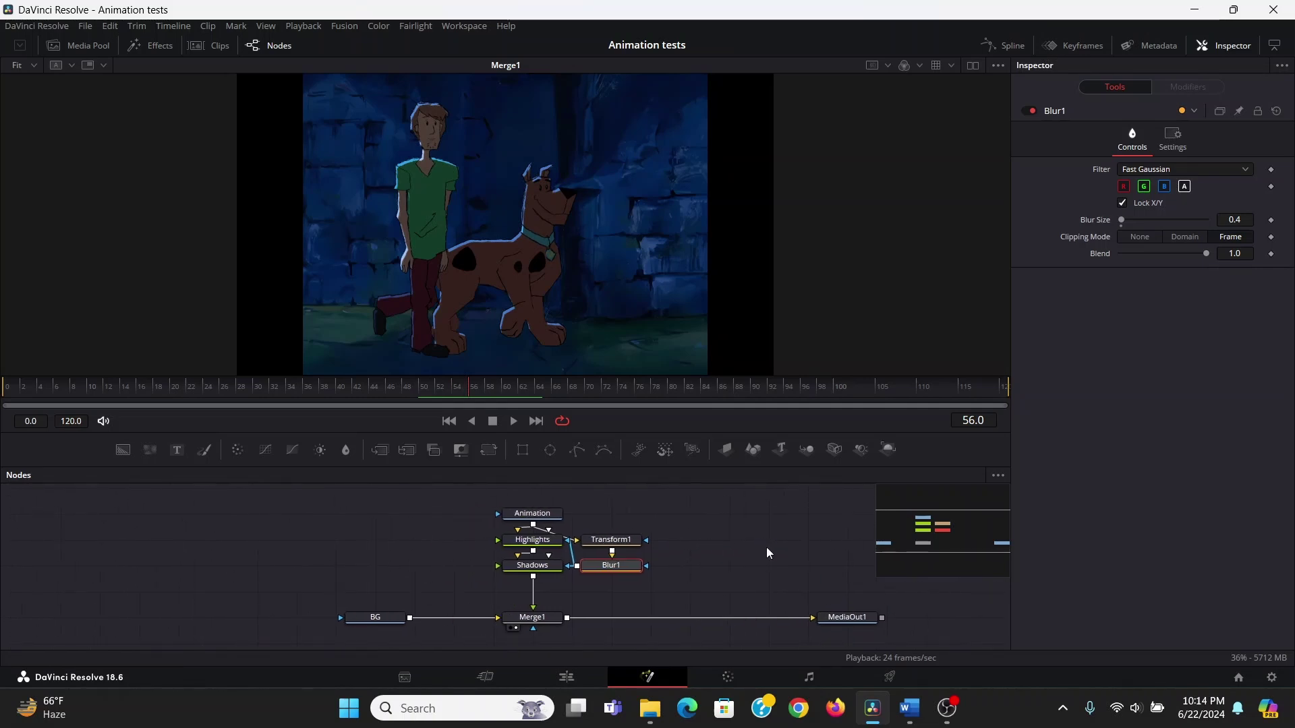
pyautogui.click(410, 577)
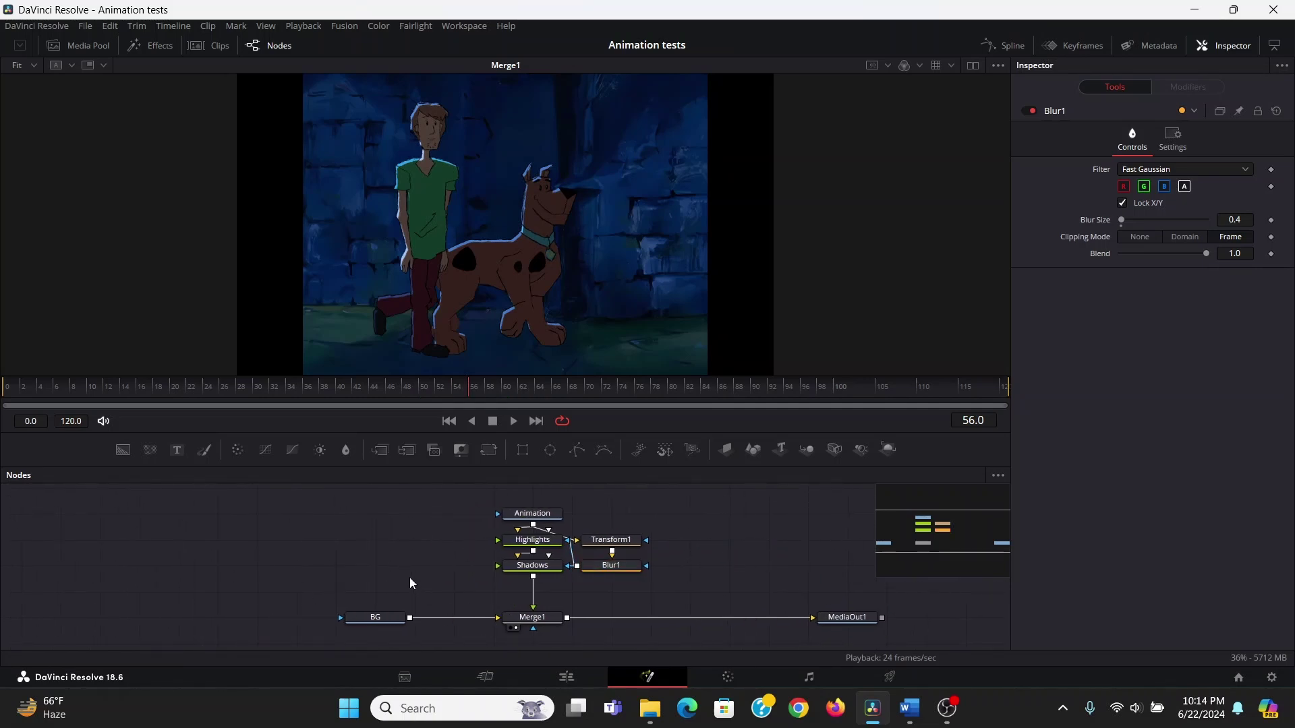
pyautogui.hotkey('shift', 'space')
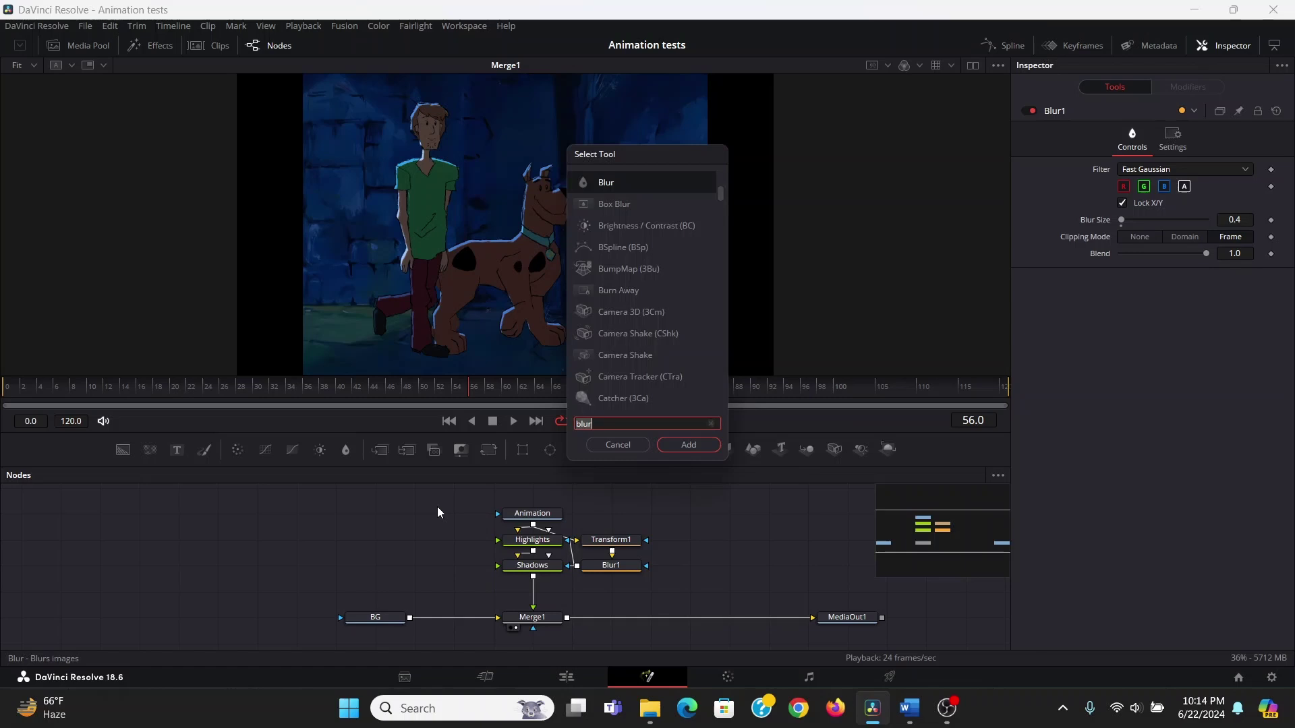
pyautogui.write('dve')
pyautogui.press('Return')
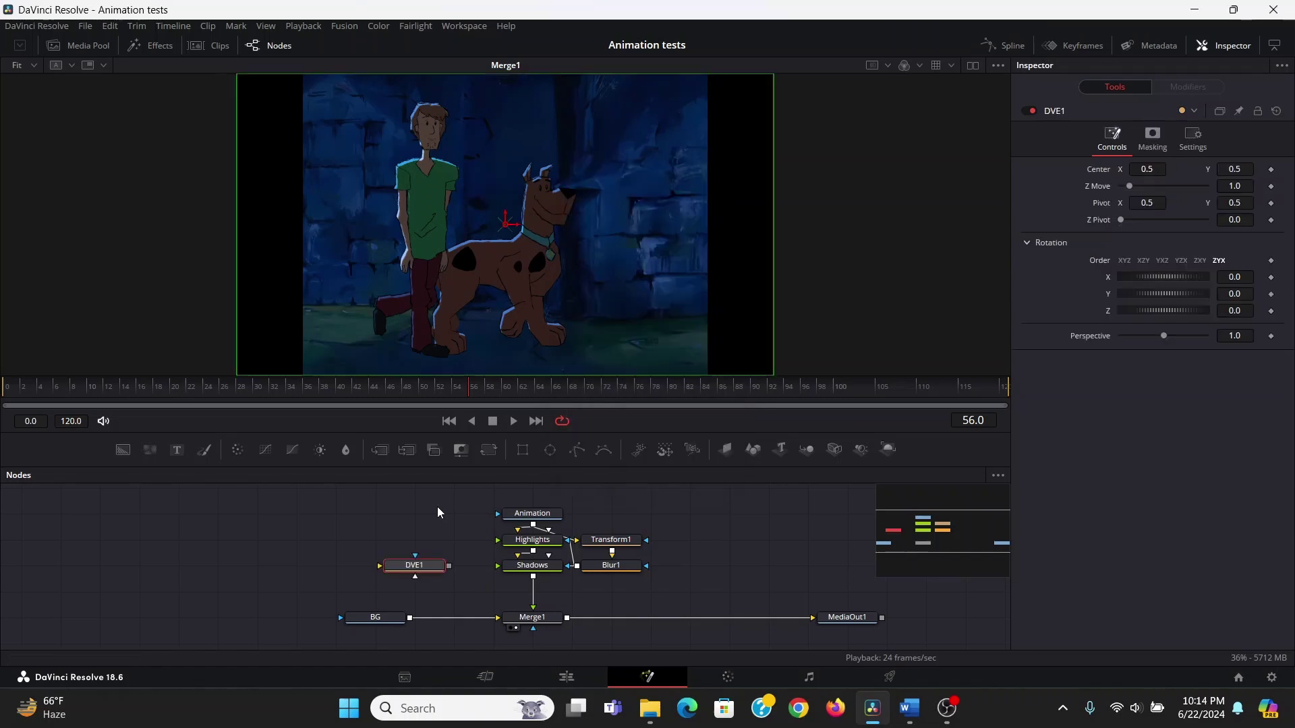
pyautogui.moveTo(533, 577); pyautogui.dragTo(420, 566)
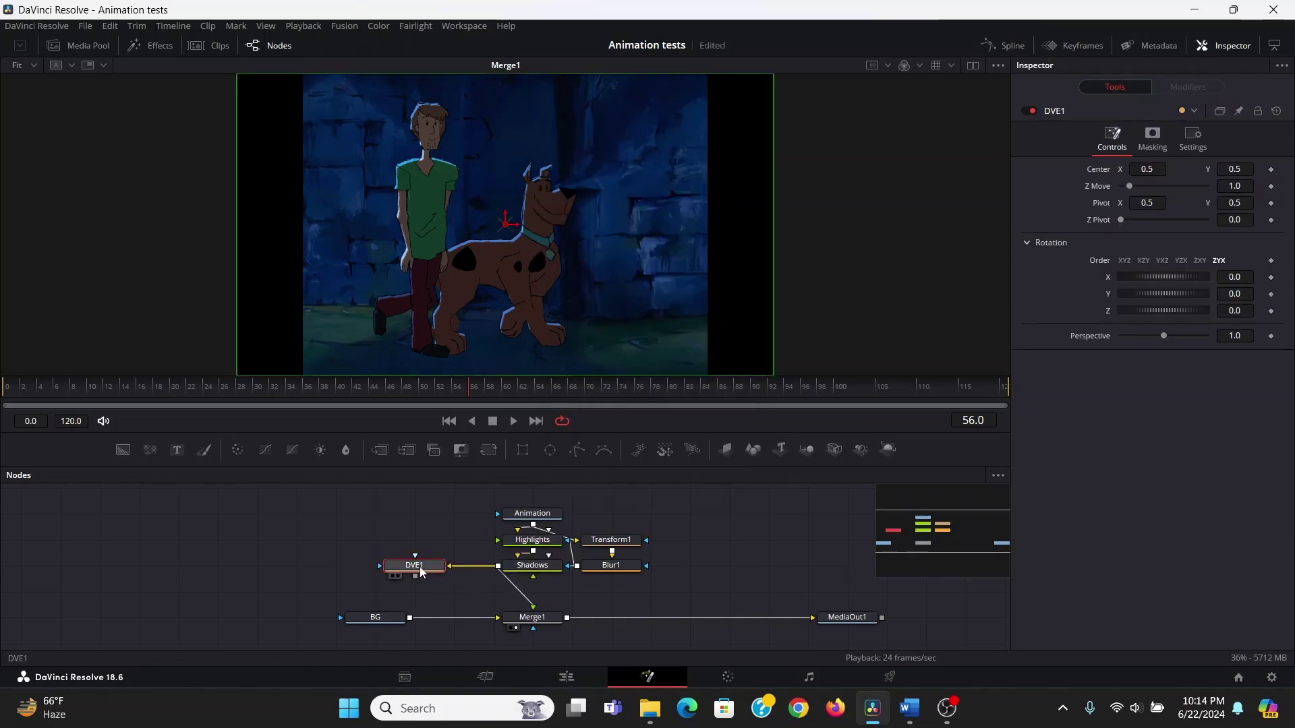
pyautogui.press('1')
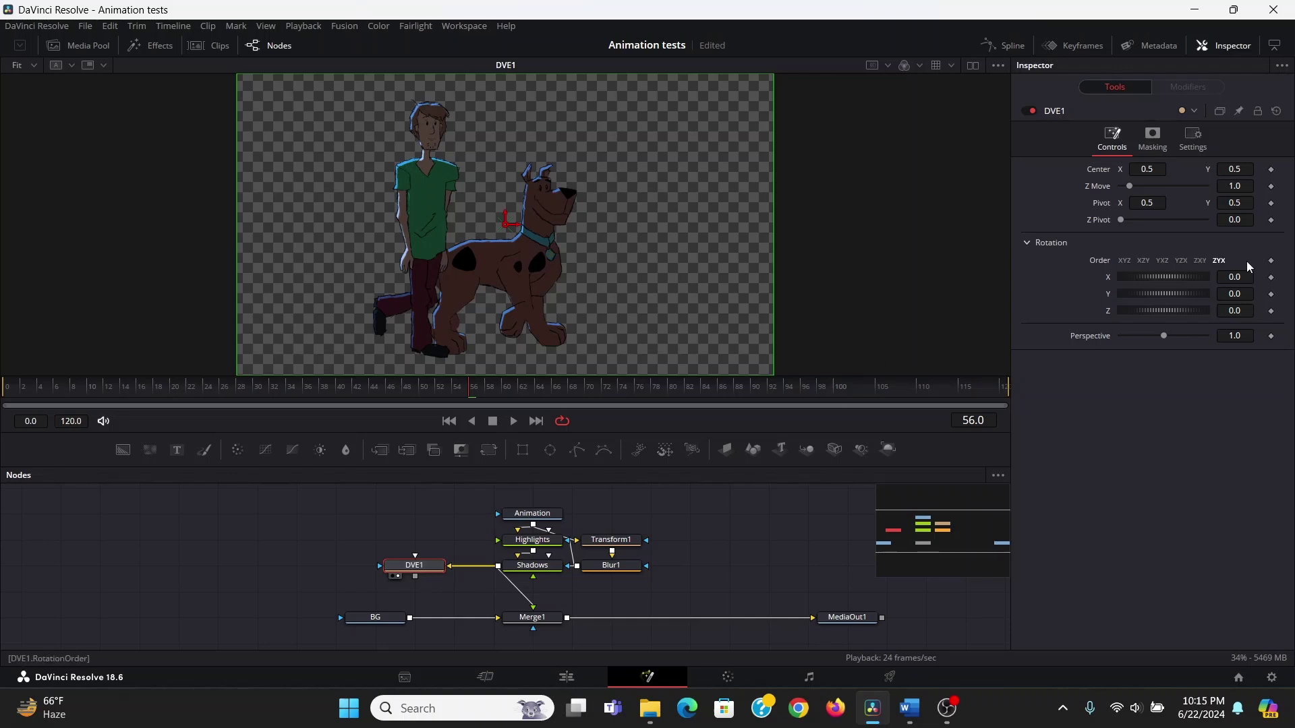
pyautogui.moveTo(1240, 276); pyautogui.dragTo(1134, 277)
pyautogui.click(1276, 111)
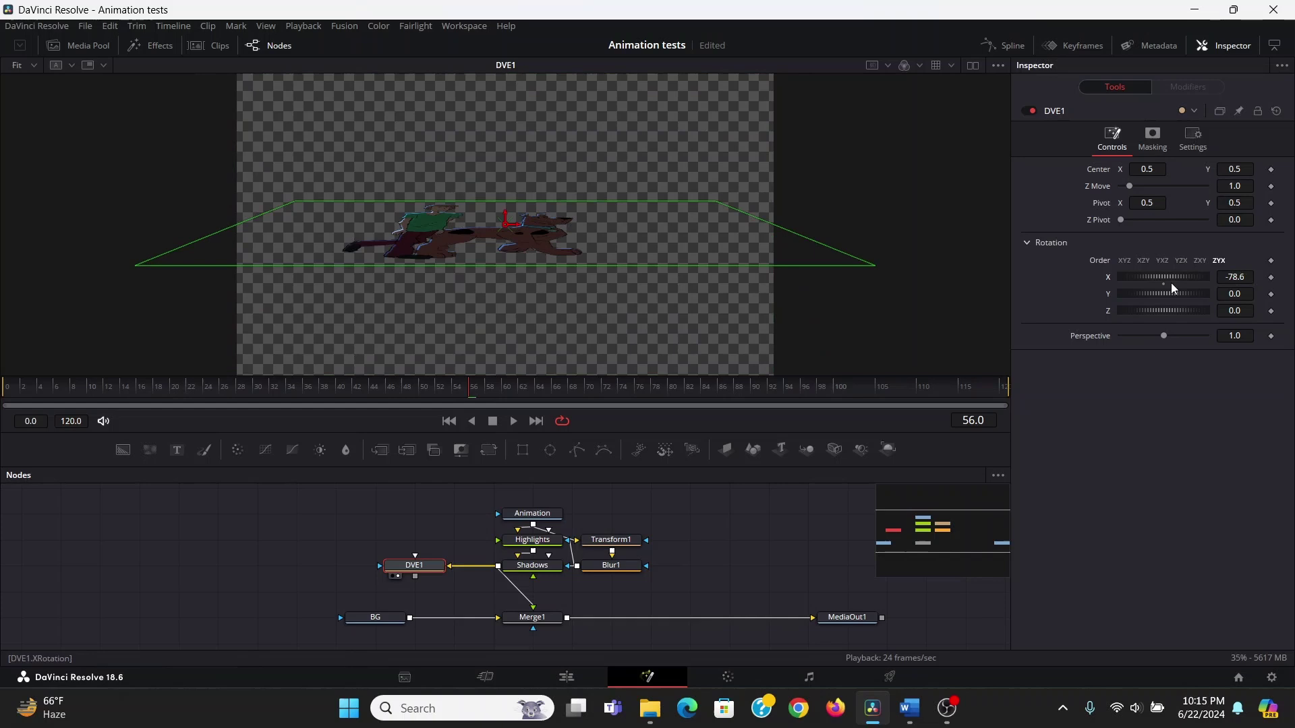
pyautogui.click(1163, 283)
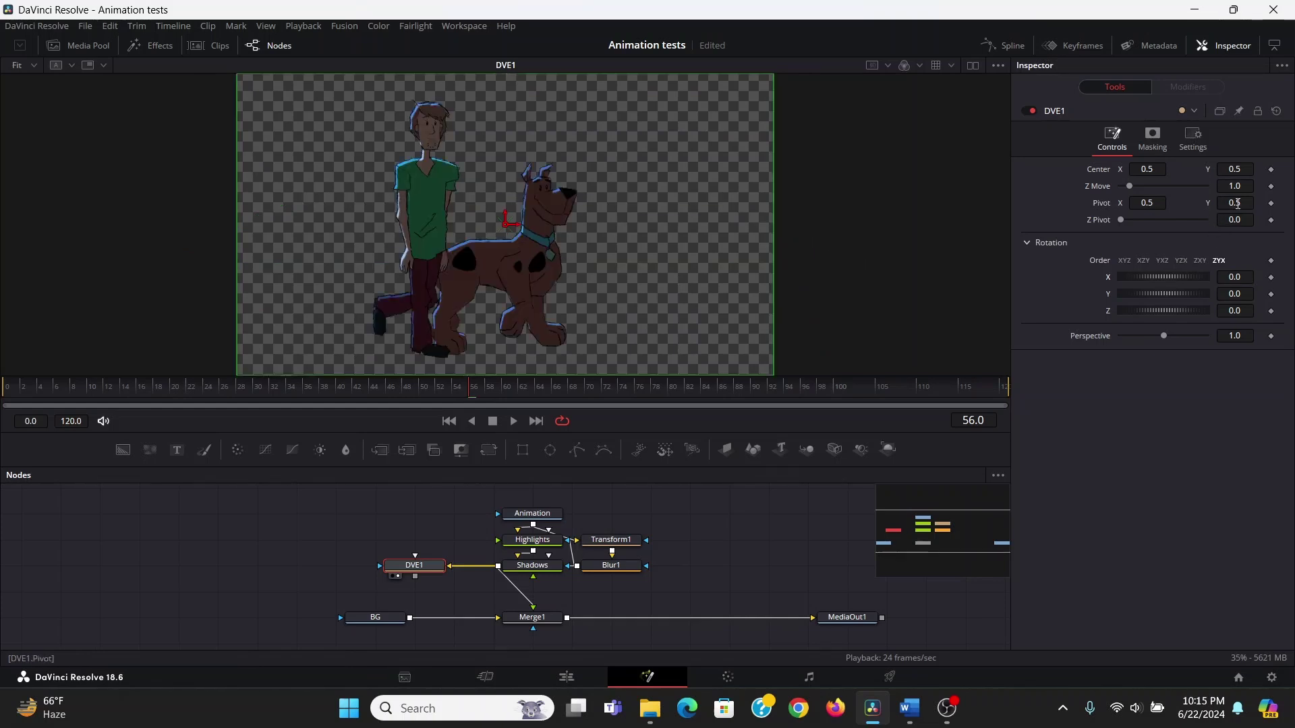
# Move DVE1's pivot to the characters' feet at about X 0.5276, Y 0.0808, and set its X rotation to about 107.4.
pyautogui.moveTo(1234, 203); pyautogui.dragTo(1228, 203)
pyautogui.moveTo(504, 246); pyautogui.dragTo(499, 251)
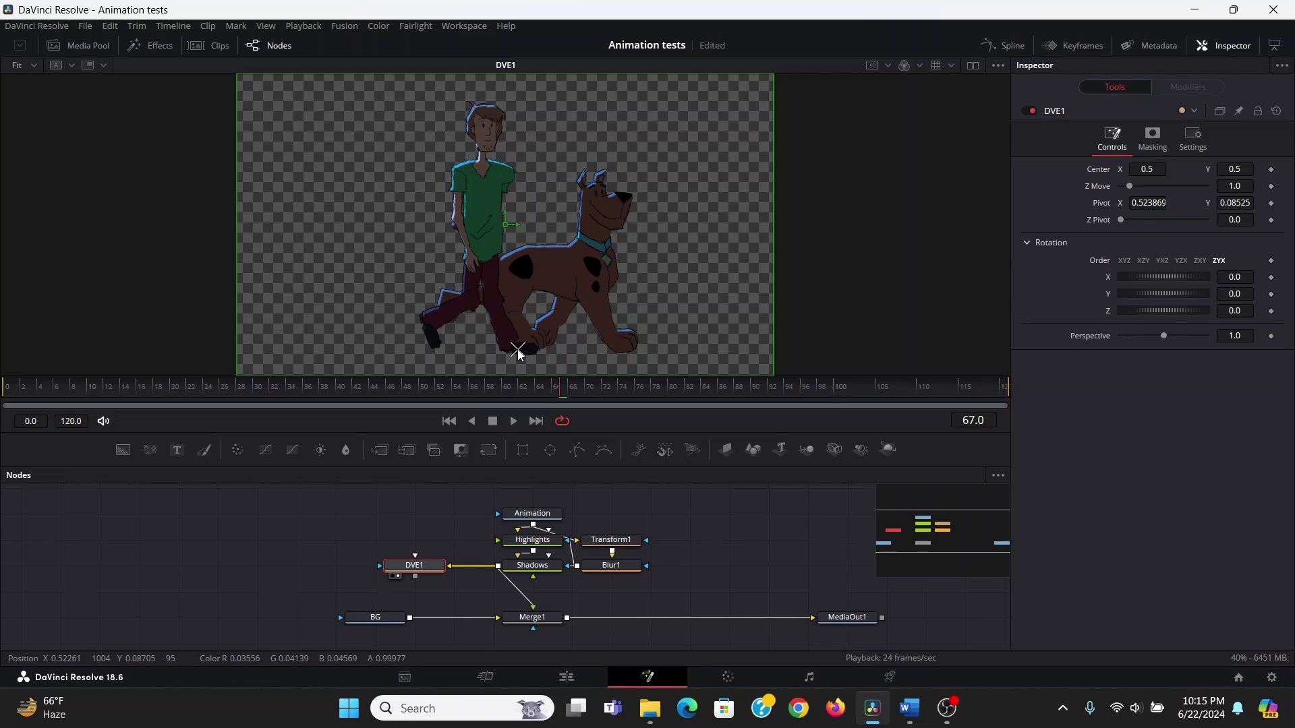
pyautogui.moveTo(519, 352); pyautogui.dragTo(520, 352)
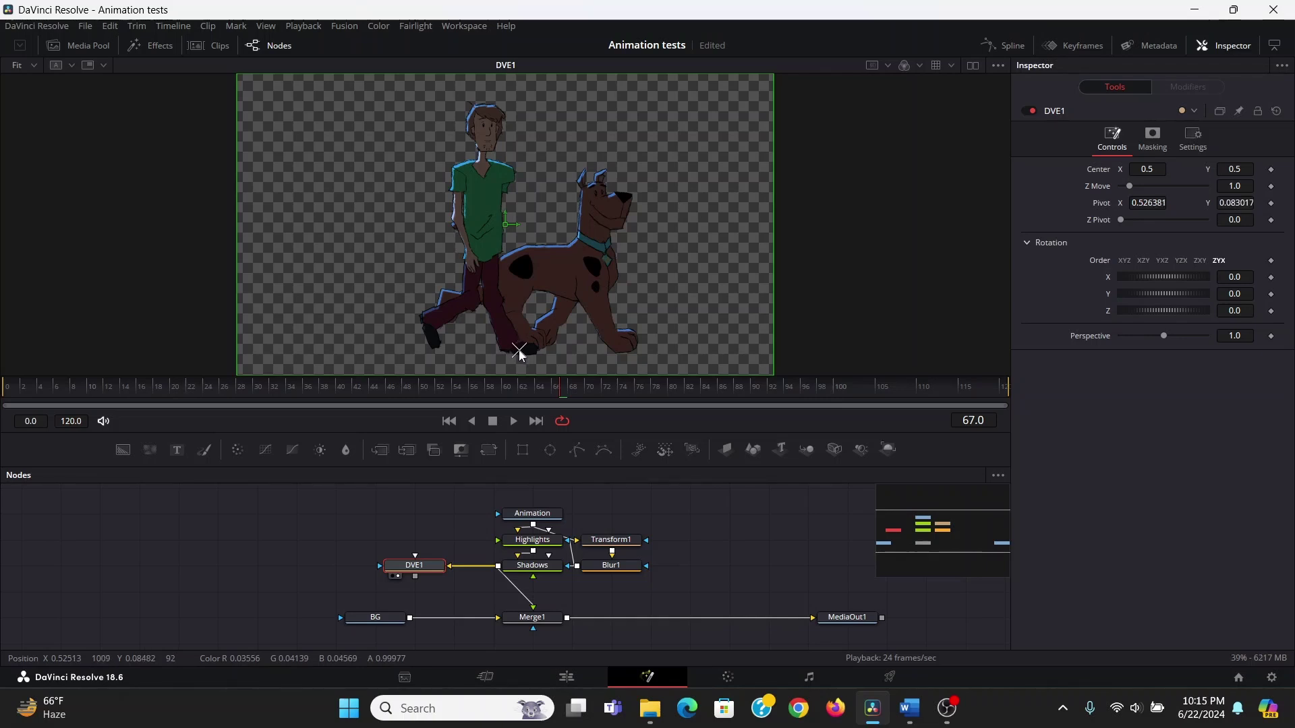
pyautogui.moveTo(519, 351); pyautogui.dragTo(520, 351)
pyautogui.moveTo(1163, 277); pyautogui.dragTo(1234, 276)
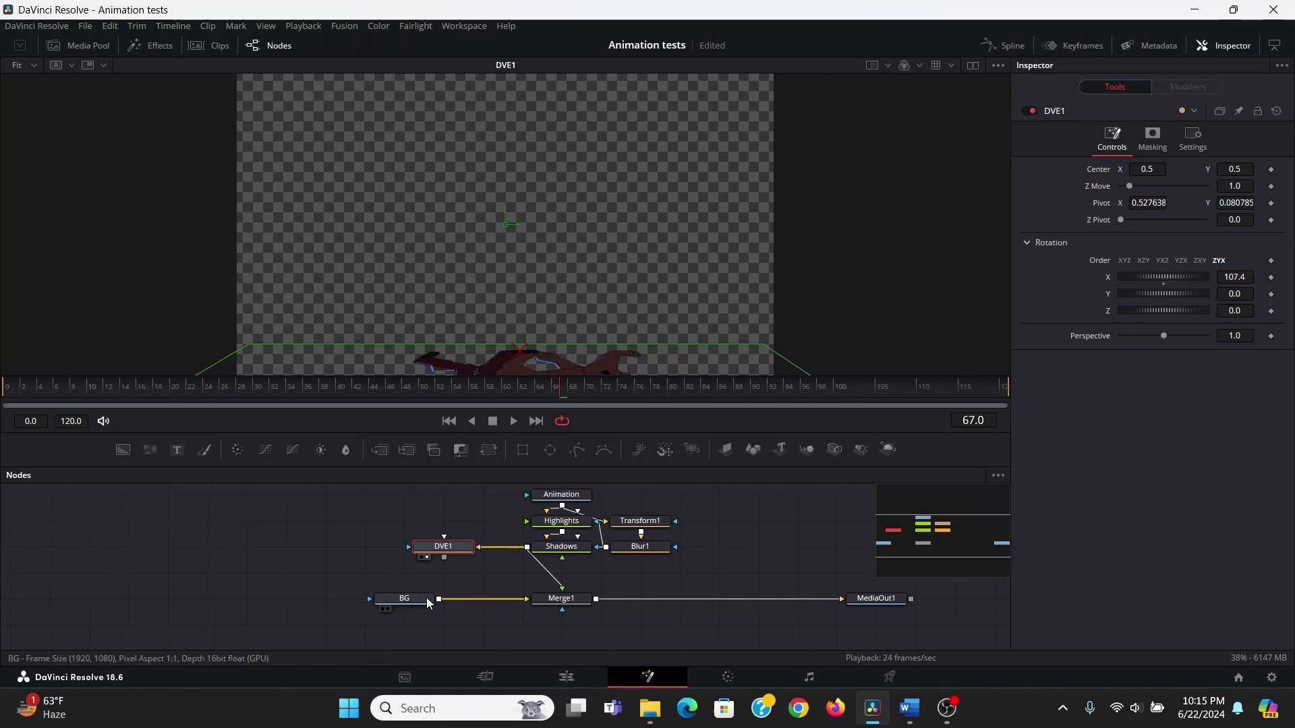
# Insert a Color Corrector node after BG and connect DVE1's output to its effect mask input.
pyautogui.click(419, 604)
pyautogui.hotkey('shift', 'space')
pyautogui.write('dve')
pyautogui.press('BackSpace')
pyautogui.press('BackSpace')
pyautogui.press('BackSpace')
pyautogui.write('cc')
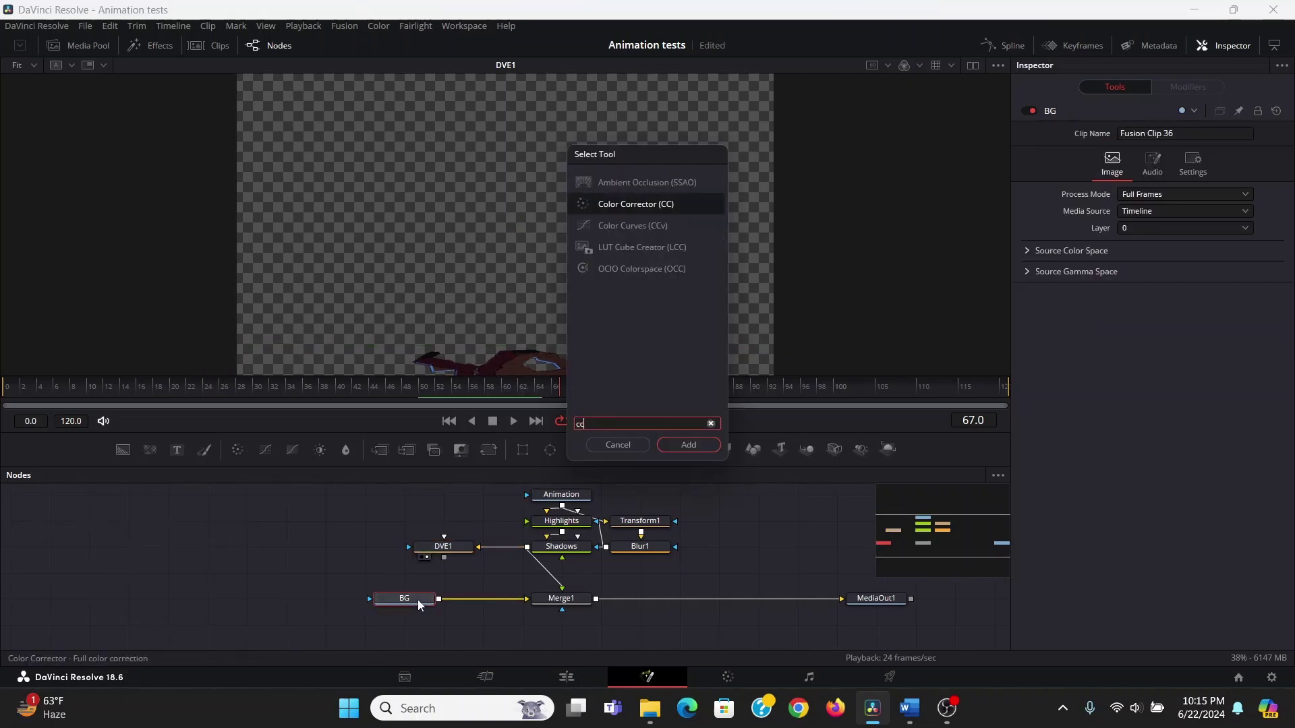
pyautogui.press('Return')
pyautogui.moveTo(444, 557); pyautogui.dragTo(484, 612)
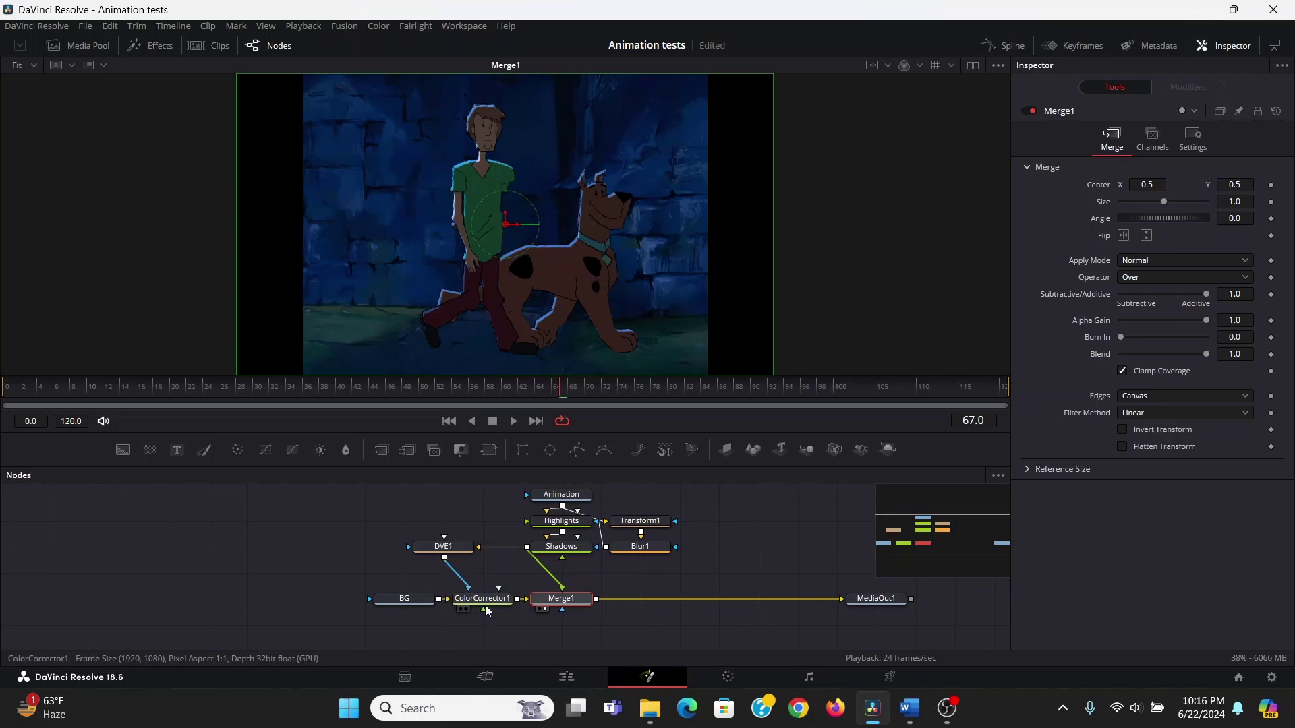
# Lower ColorCorrector1's gain to about 0.67 to darken the ground shadow, and scrub to frame 58.
pyautogui.click(484, 604)
pyautogui.moveTo(1164, 482); pyautogui.dragTo(1150, 483)
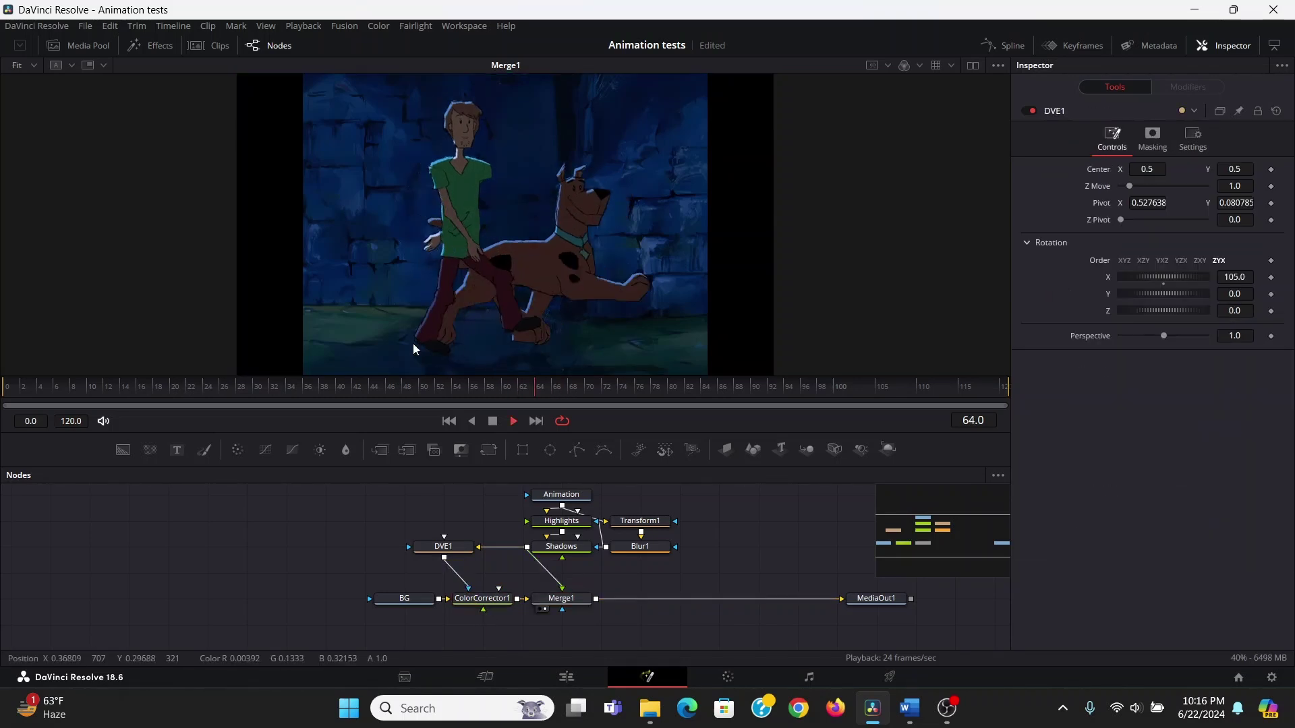
pyautogui.moveTo(483, 388)
pyautogui.mouseDown()
pyautogui.moveTo(480, 397)
pyautogui.moveTo(552, 396)
pyautogui.moveTo(489, 403)
pyautogui.mouseUp()
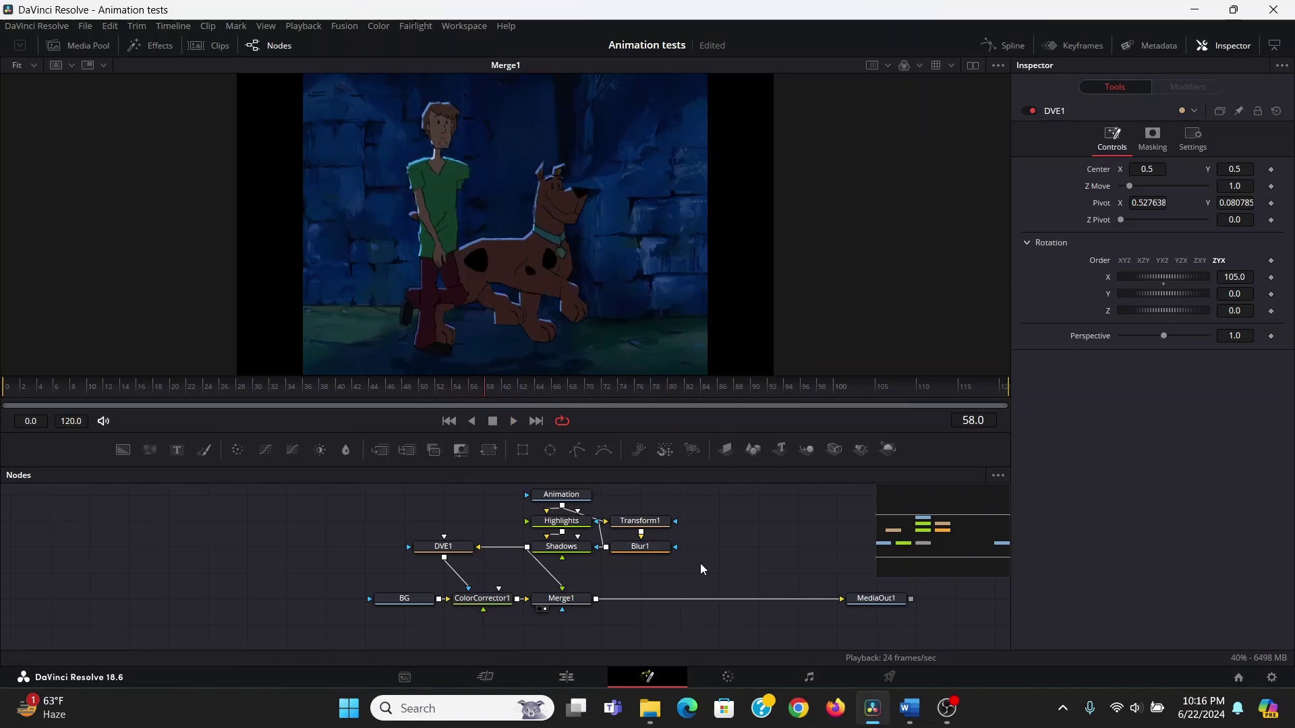
# Insert a Soft Glow node between Merge1 and MediaOut1.
pyautogui.click(569, 602)
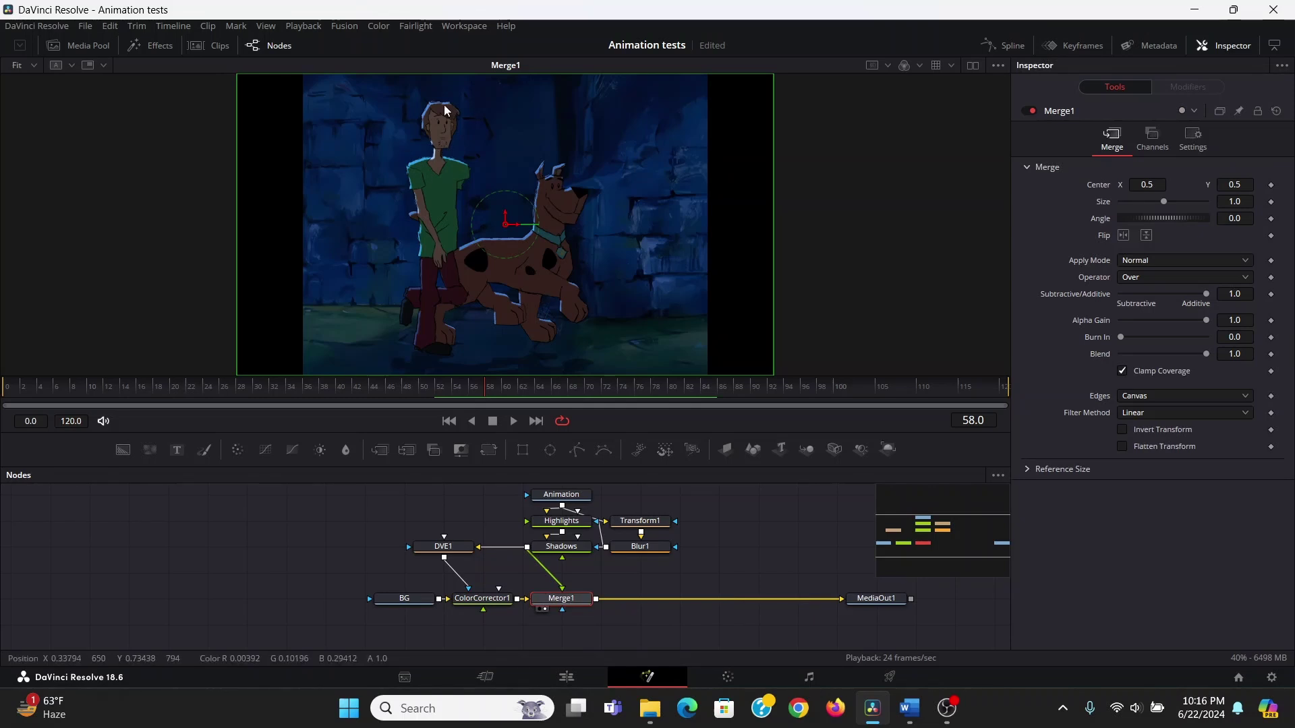
pyautogui.hotkey('shift', 'space')
pyautogui.write('cc')
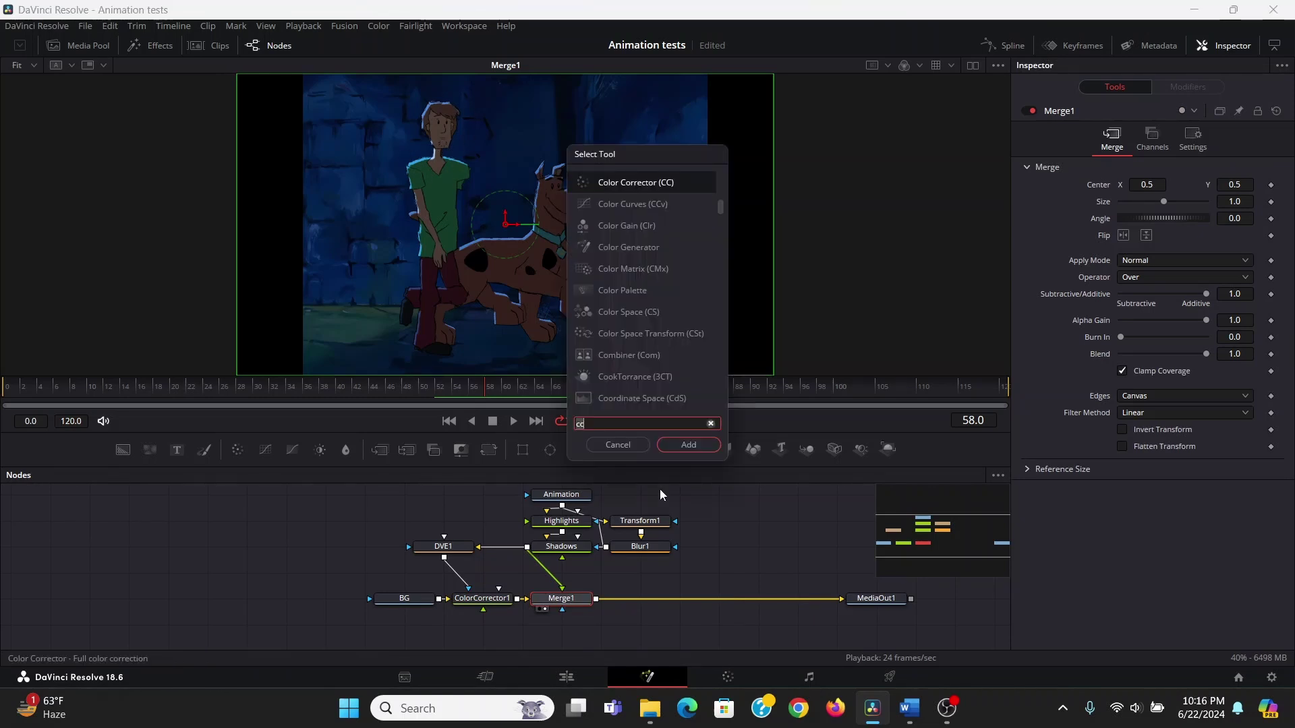
pyautogui.write('sof')
pyautogui.press('Return')
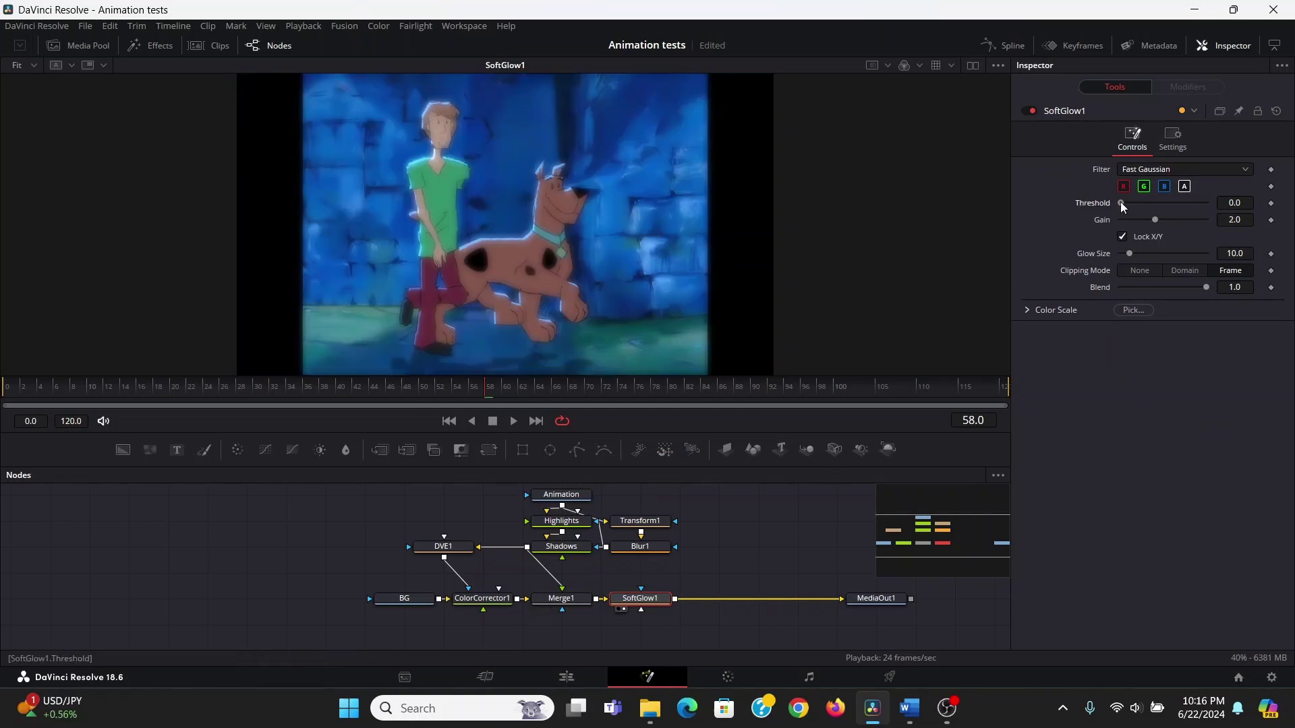
# Set SoftGlow1's threshold to 0.465, glow size to 24.4 and gain to 1.339, compare it bypassed, and save the project.
pyautogui.moveTo(1123, 202); pyautogui.dragTo(1160, 201)
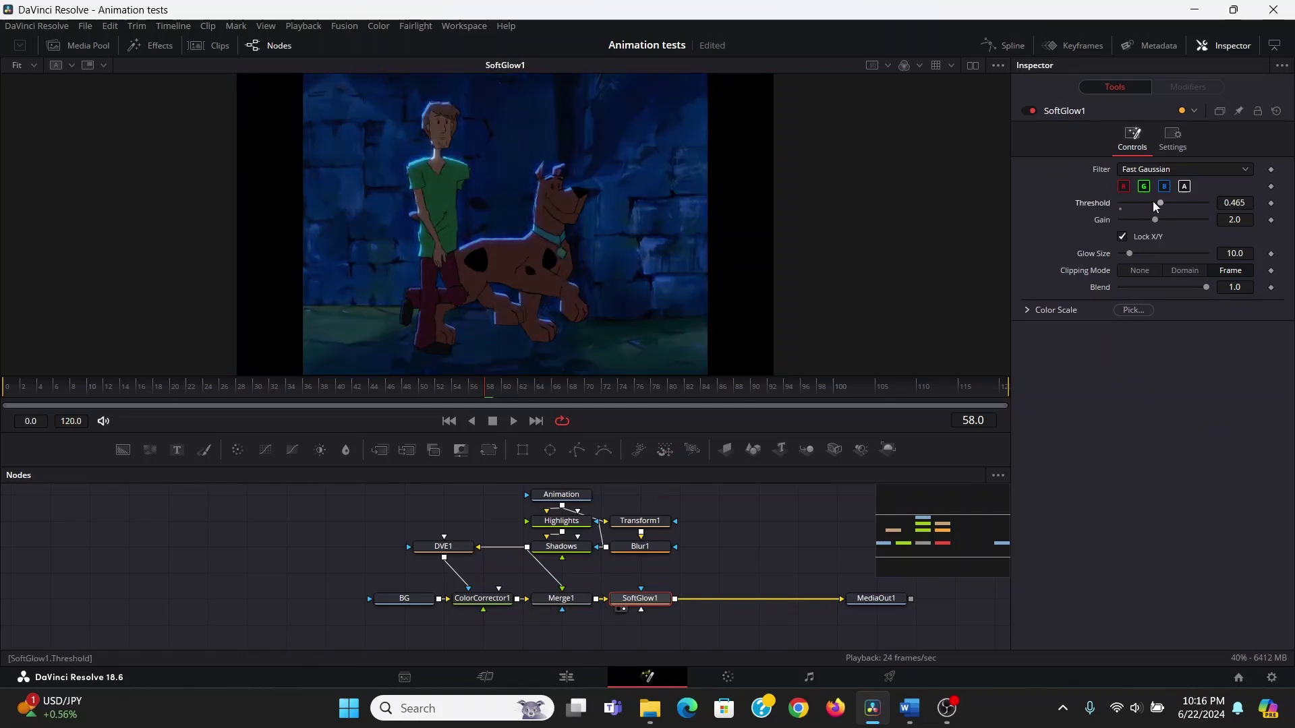
pyautogui.moveTo(1128, 255); pyautogui.dragTo(1144, 224)
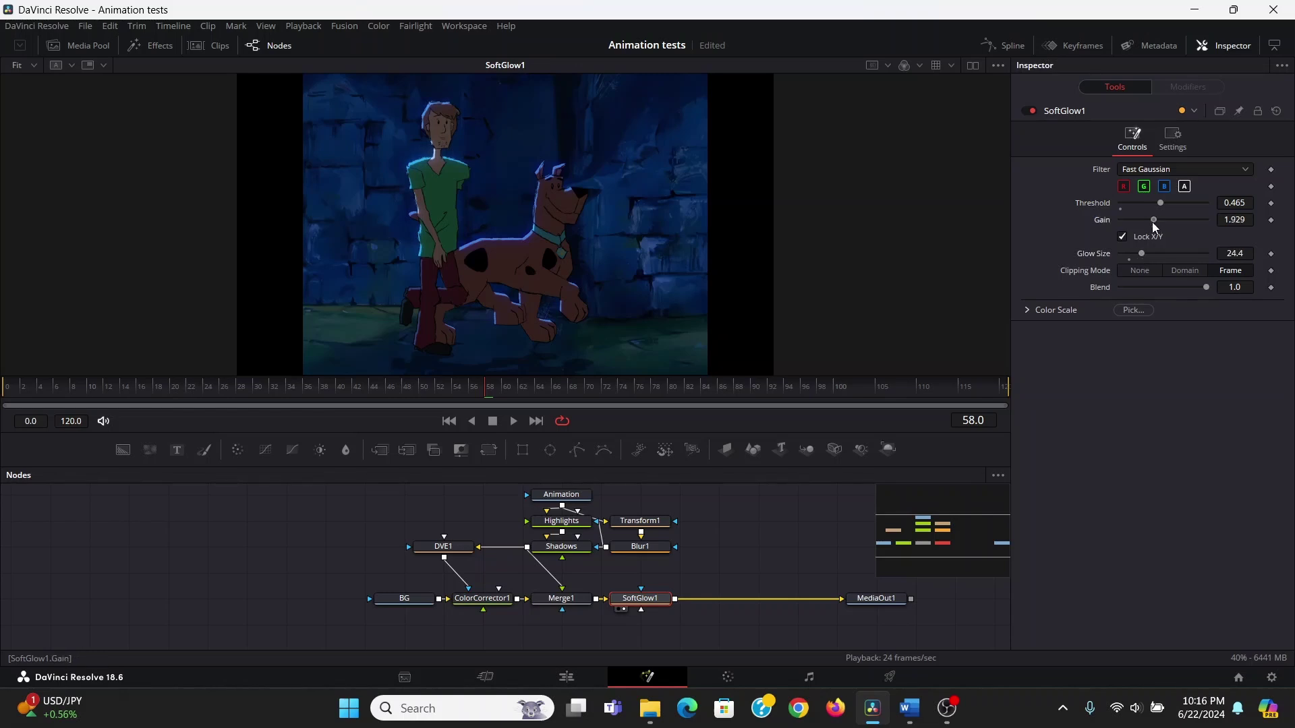
pyautogui.click(1031, 113)
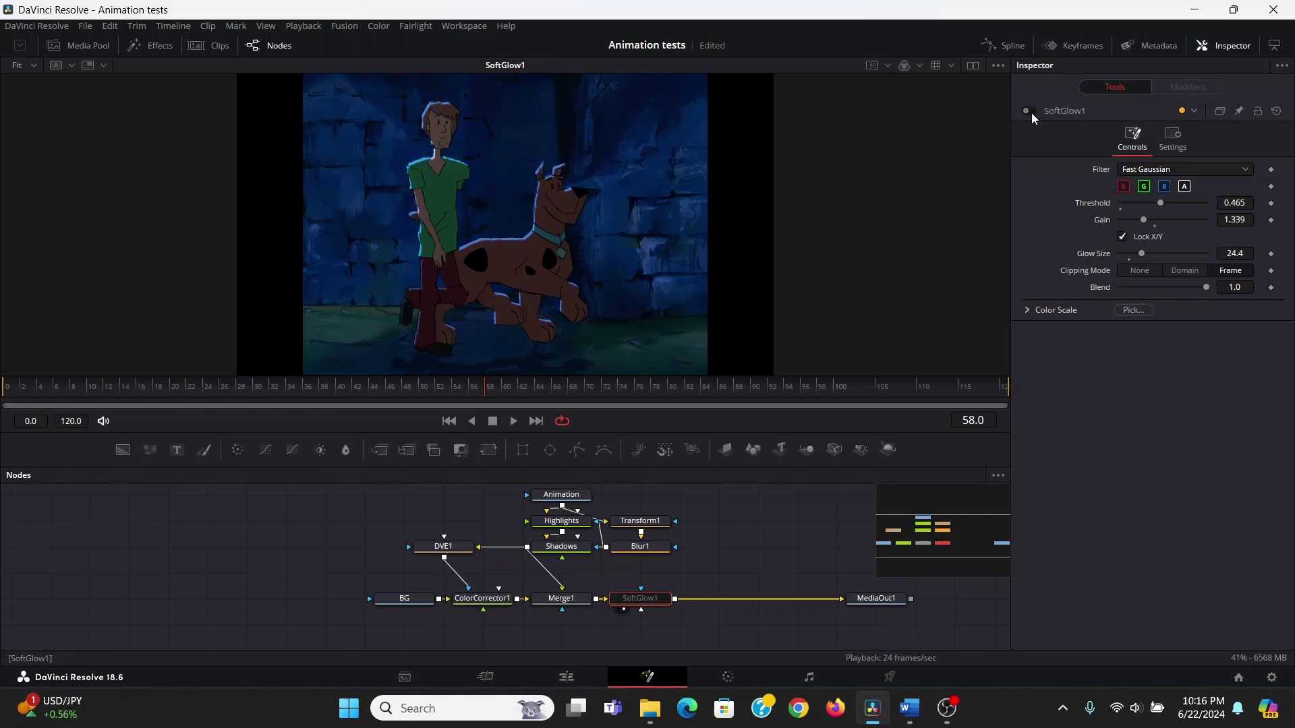
pyautogui.click(1032, 113)
pyautogui.hotkey('ctrl', 's')
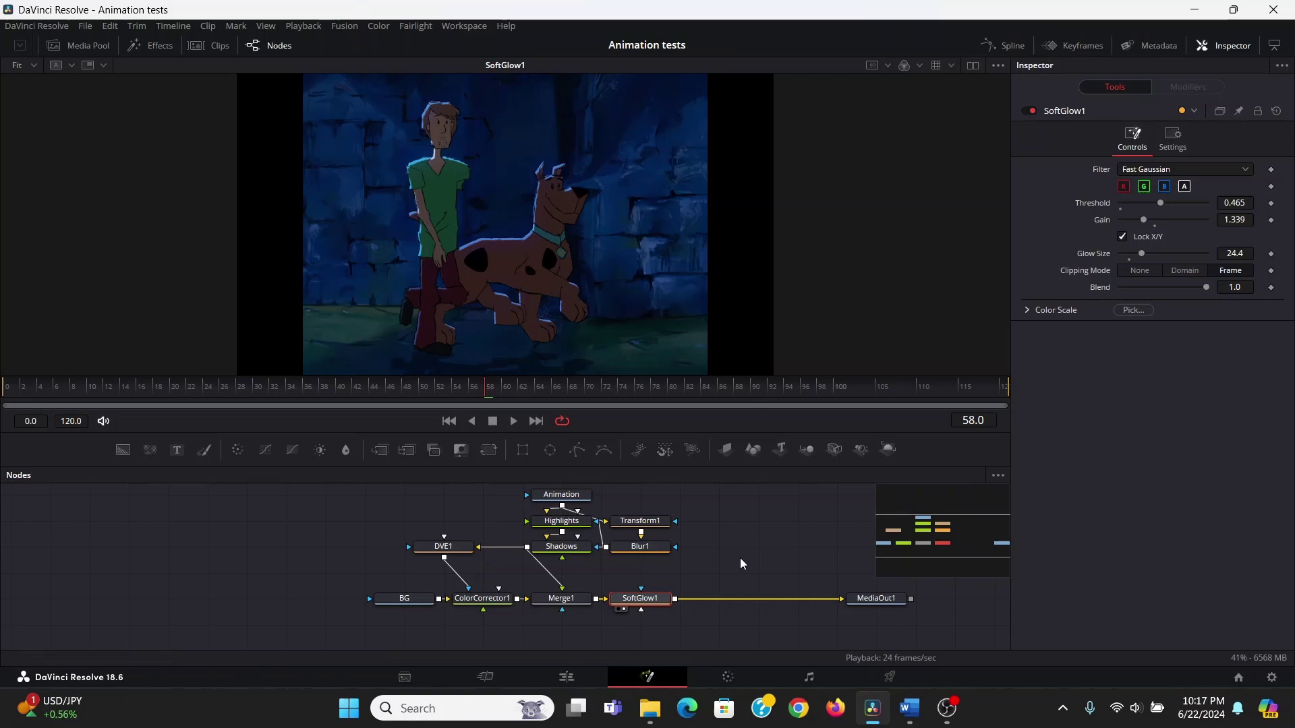
# Insert a Brightness / Contrast node after SoftGlow1 and connect an Ellipse mask to it.
pyautogui.hotkey('shift', 'space')
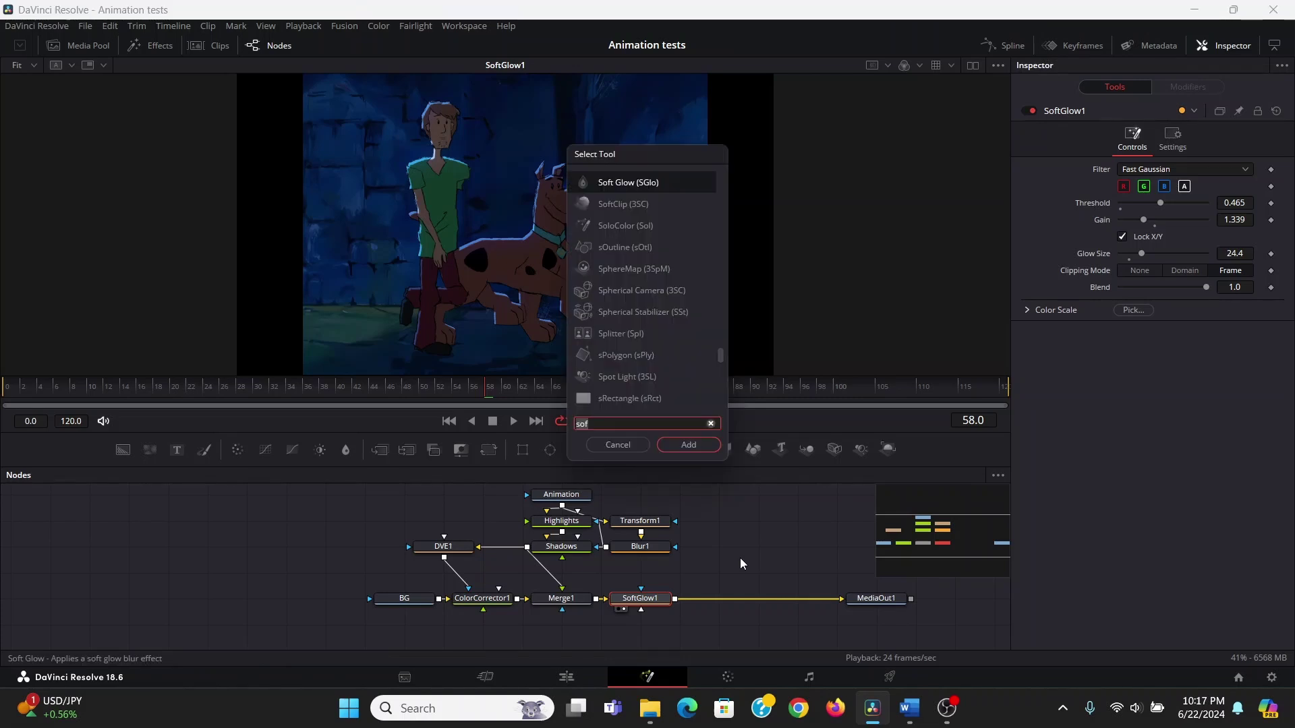
pyautogui.write('bc')
pyautogui.press('Return')
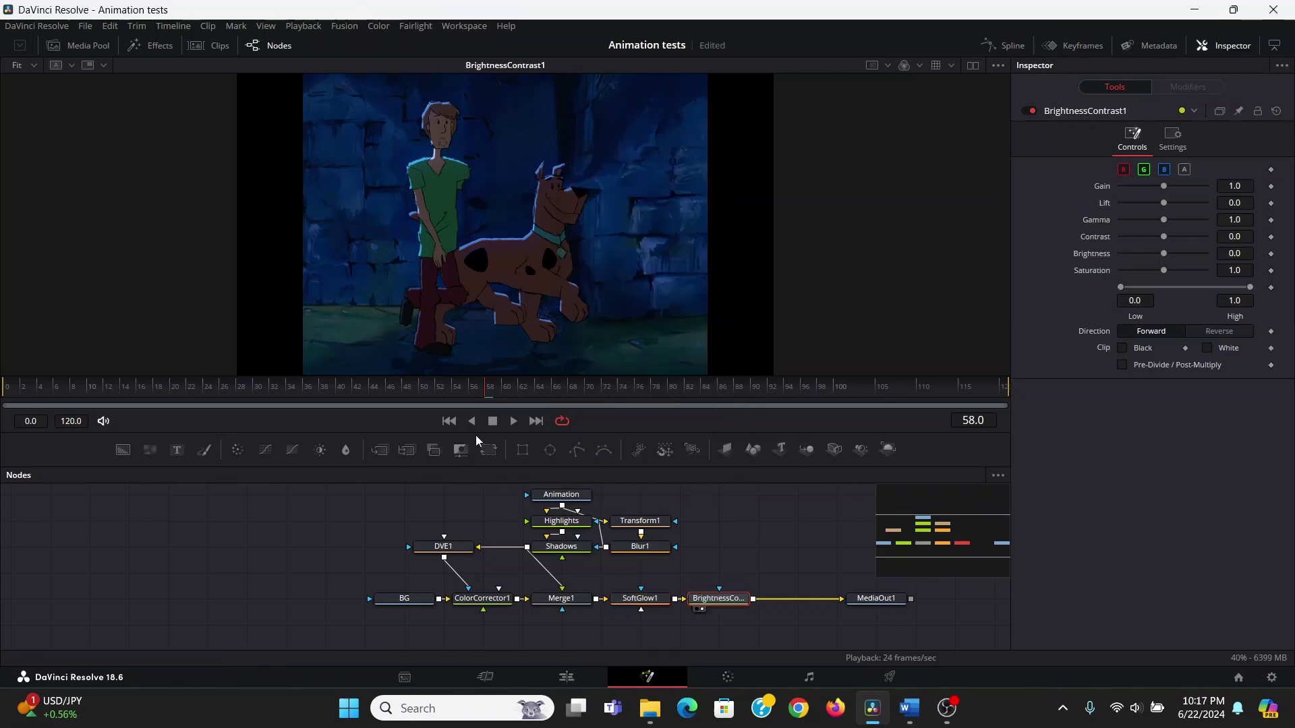
pyautogui.moveTo(720, 573); pyautogui.dragTo(737, 597)
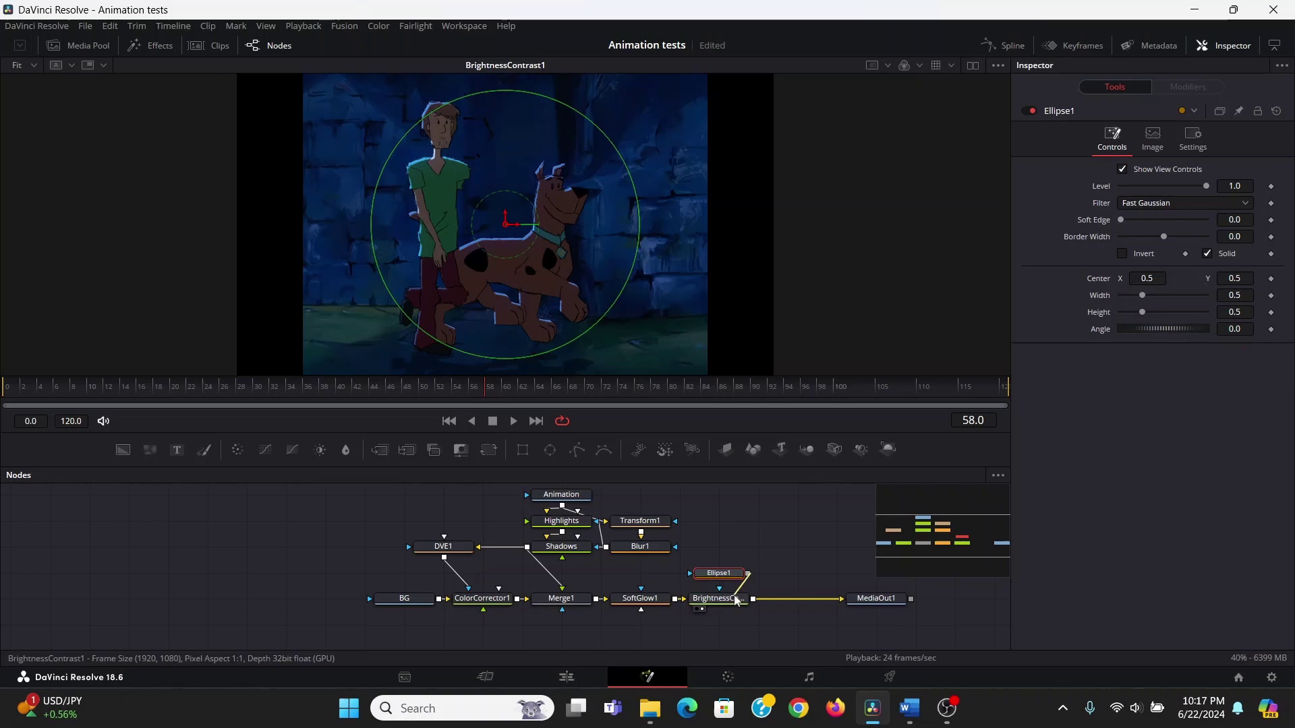
# Build a vignette by lowering BrightnessContrast1's gain and inverting Ellipse1 with a soft edge of about 0.1386, enlarged around the characters.
pyautogui.click(735, 598)
pyautogui.moveTo(1164, 187); pyautogui.dragTo(1180, 219)
pyautogui.click(718, 573)
pyautogui.click(1123, 255)
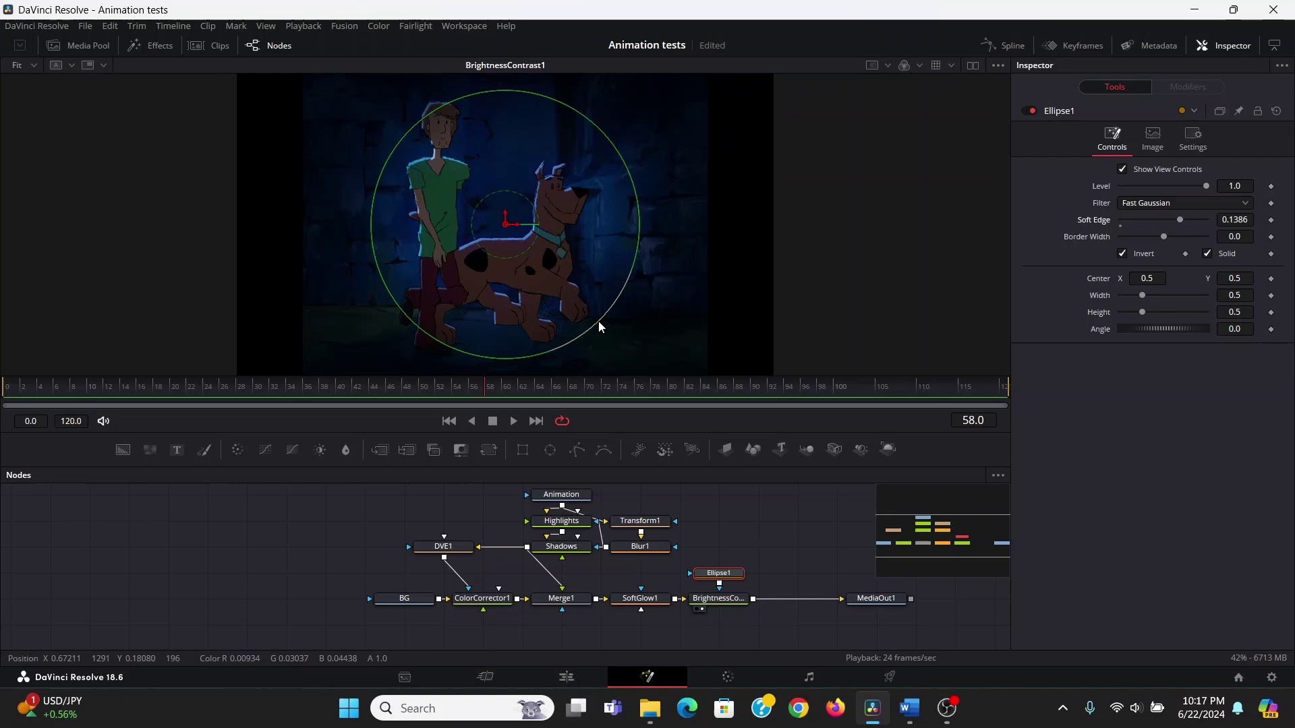
pyautogui.moveTo(597, 321); pyautogui.dragTo(671, 358)
pyautogui.click(788, 539)
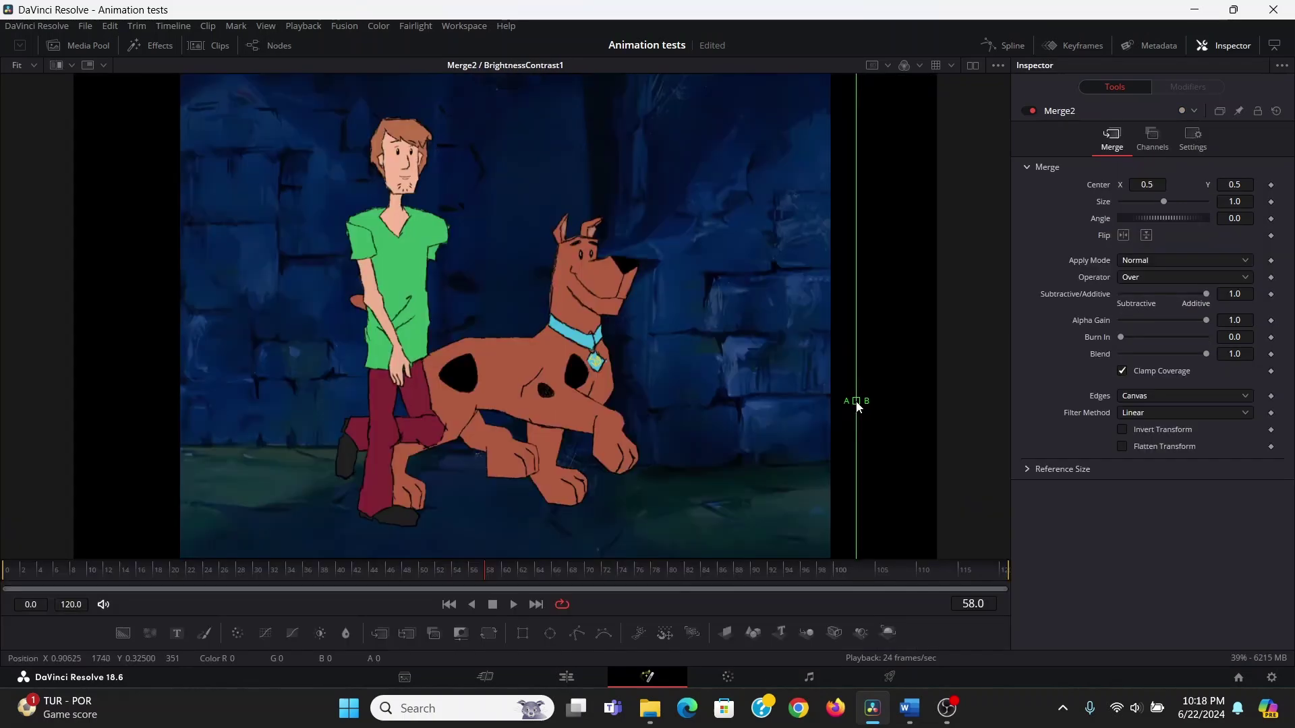
# Compare the Merge2 and BrightnessContrast1 images by sweeping the split-view wipe across the whole frame.
pyautogui.moveTo(857, 398); pyautogui.dragTo(162, 394)
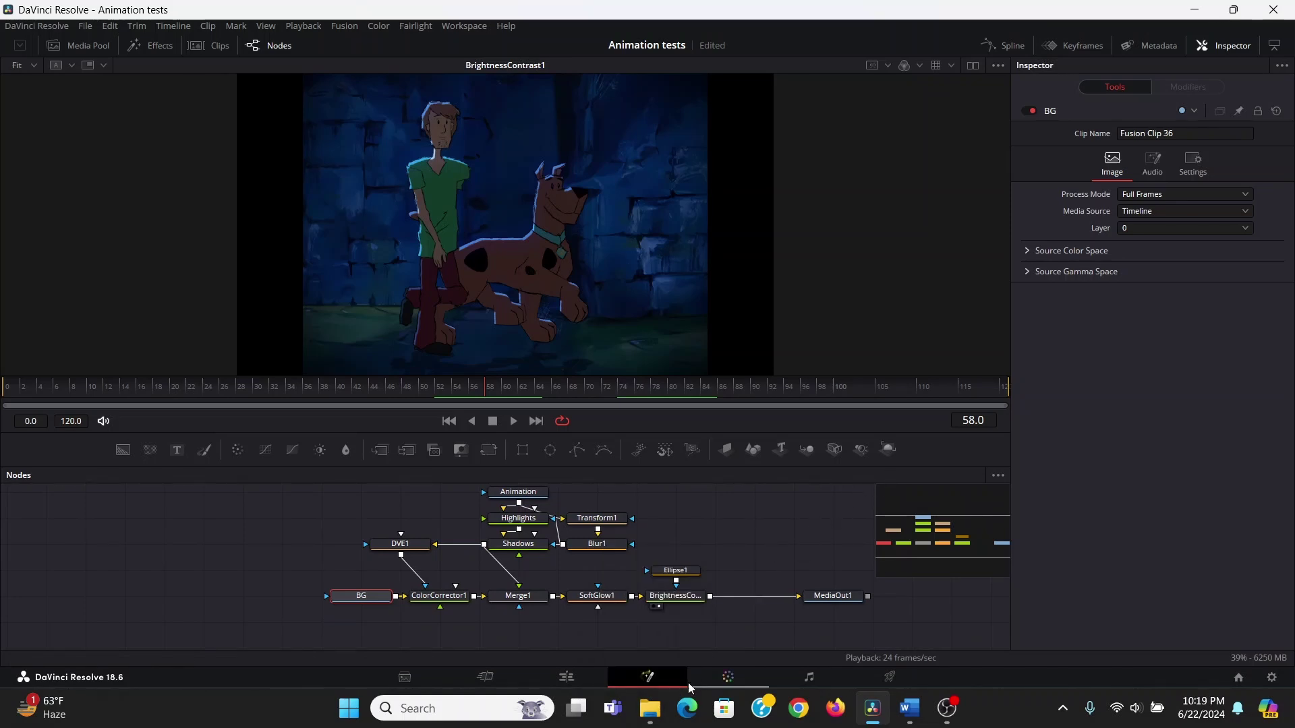
# Import BR bg 1.png into the node graph and connect it to ColorCorrector1 in place of the BG node.
pyautogui.click(649, 708)
pyautogui.click(1202, 293)
pyautogui.moveTo(1208, 289); pyautogui.dragTo(304, 574)
pyautogui.click(356, 573)
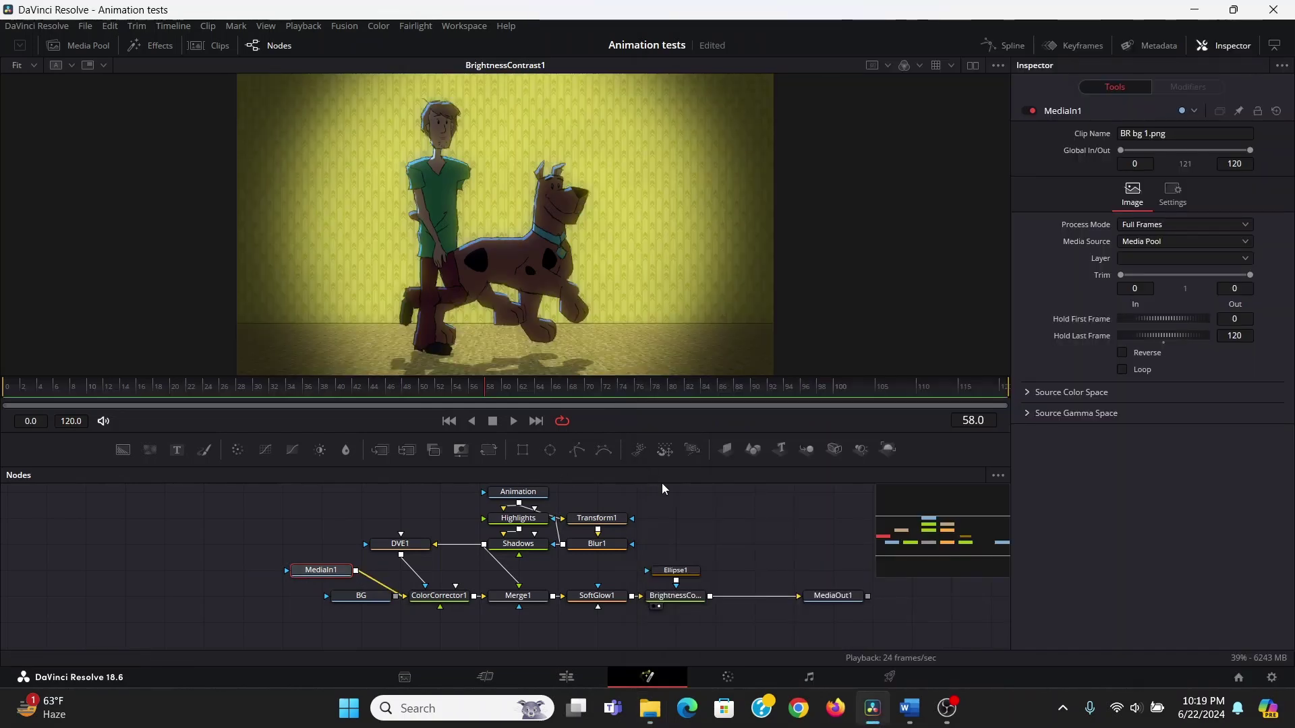
# Disable SoftGlow1 and enlarge the Ellipse1 vignette mask outward around the characters.
pyautogui.click(602, 595)
pyautogui.hotkey('ctrl', 'p')
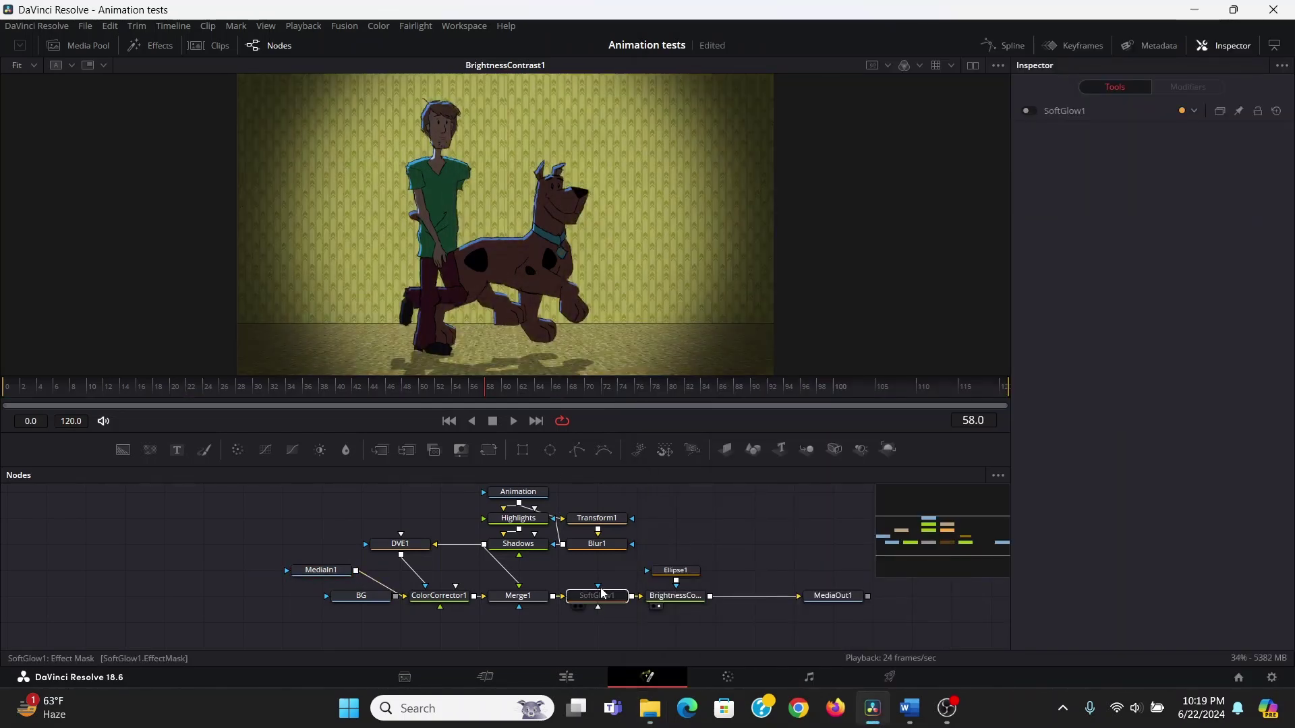
pyautogui.click(676, 571)
pyautogui.moveTo(675, 340); pyautogui.dragTo(728, 359)
# Raise the Shadows node's gain to 0.52 and shift its tint from blue toward orange.
pyautogui.click(520, 545)
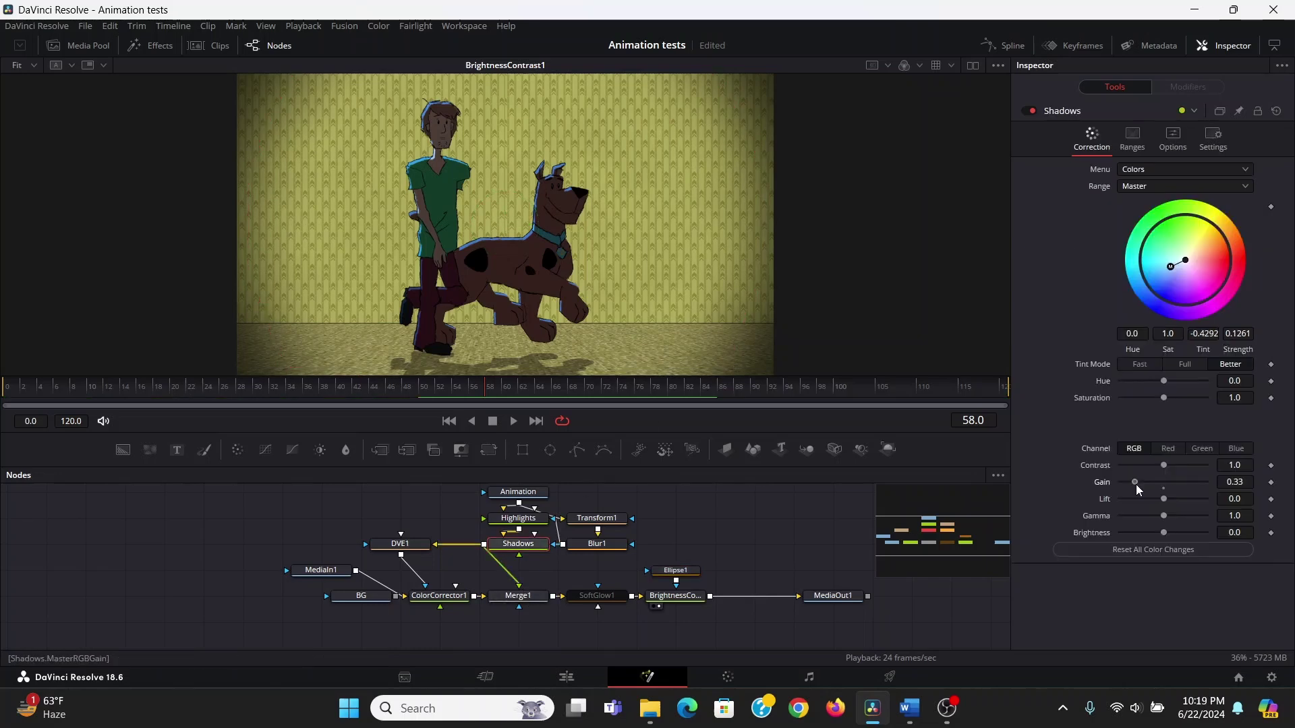
pyautogui.moveTo(1136, 484); pyautogui.dragTo(1143, 486)
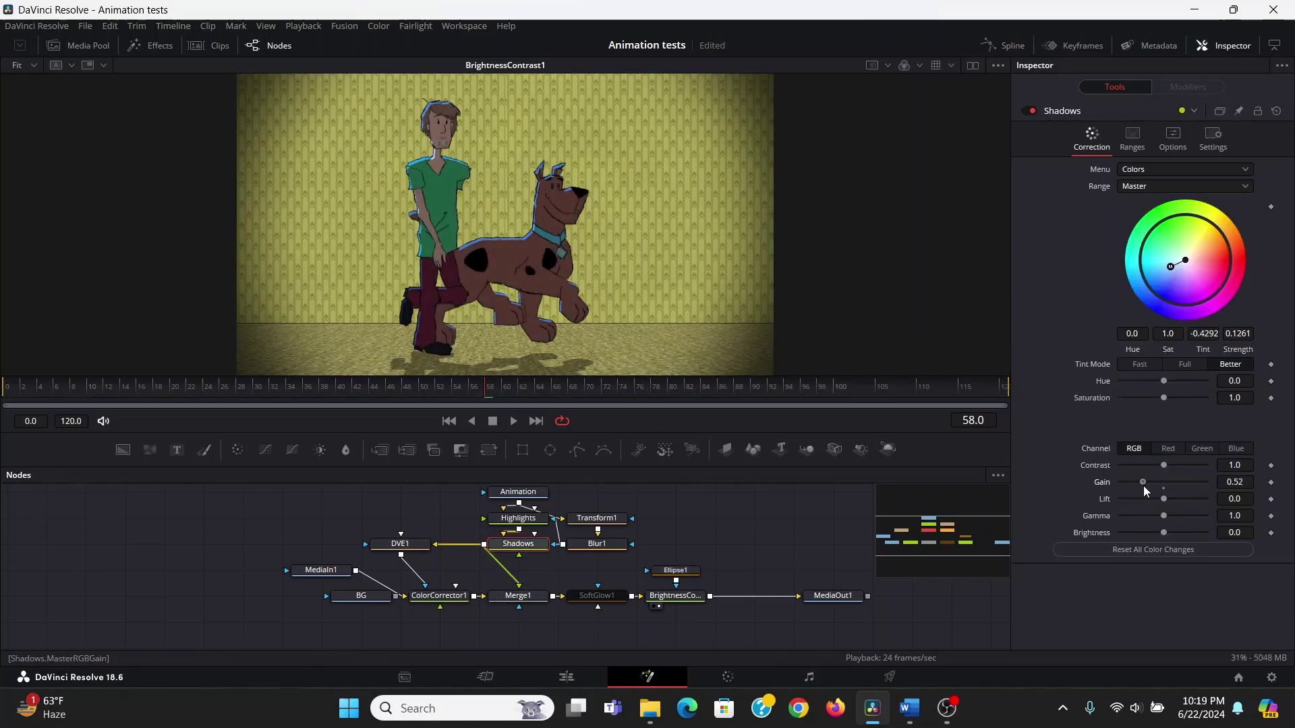
pyautogui.moveTo(1170, 267); pyautogui.dragTo(1192, 258)
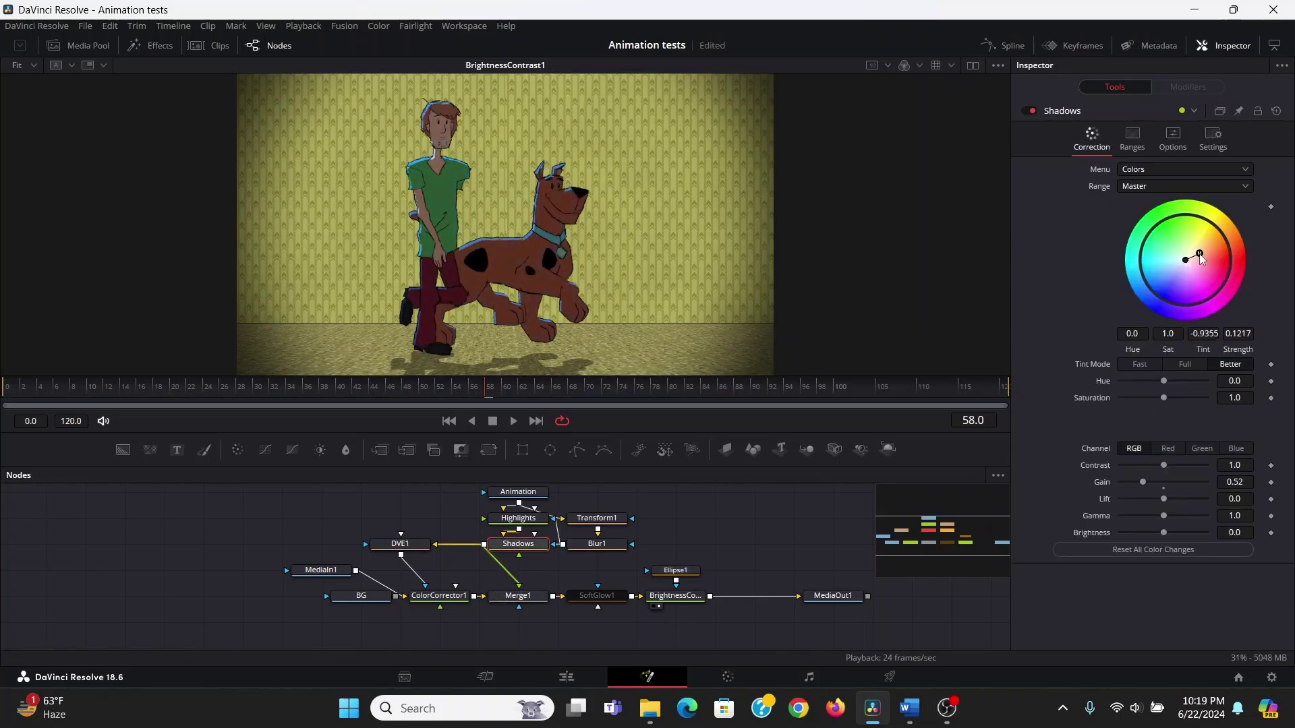
# Set Transform1's center to X 0.500025, Y 0.484375 and Blur1's blur size to 4.6 to reposition and soften the character highlights.
pyautogui.click(596, 518)
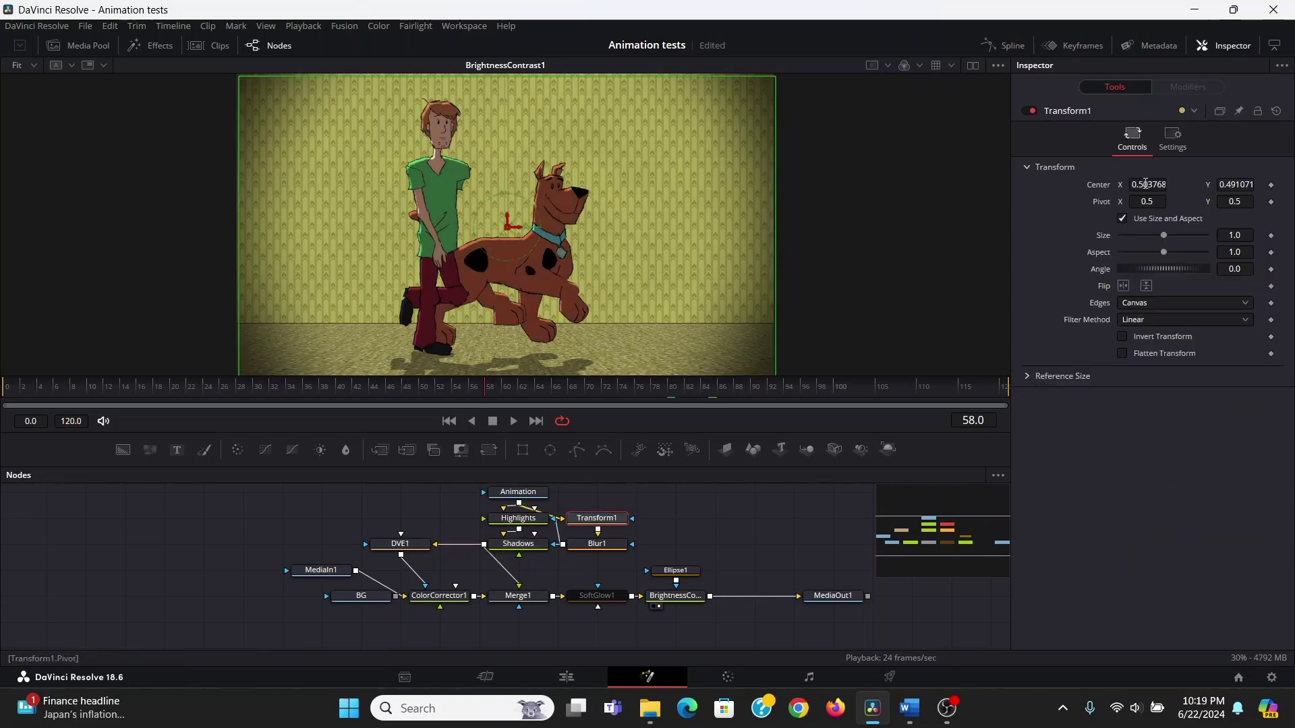
pyautogui.moveTo(1144, 186); pyautogui.dragTo(1141, 186)
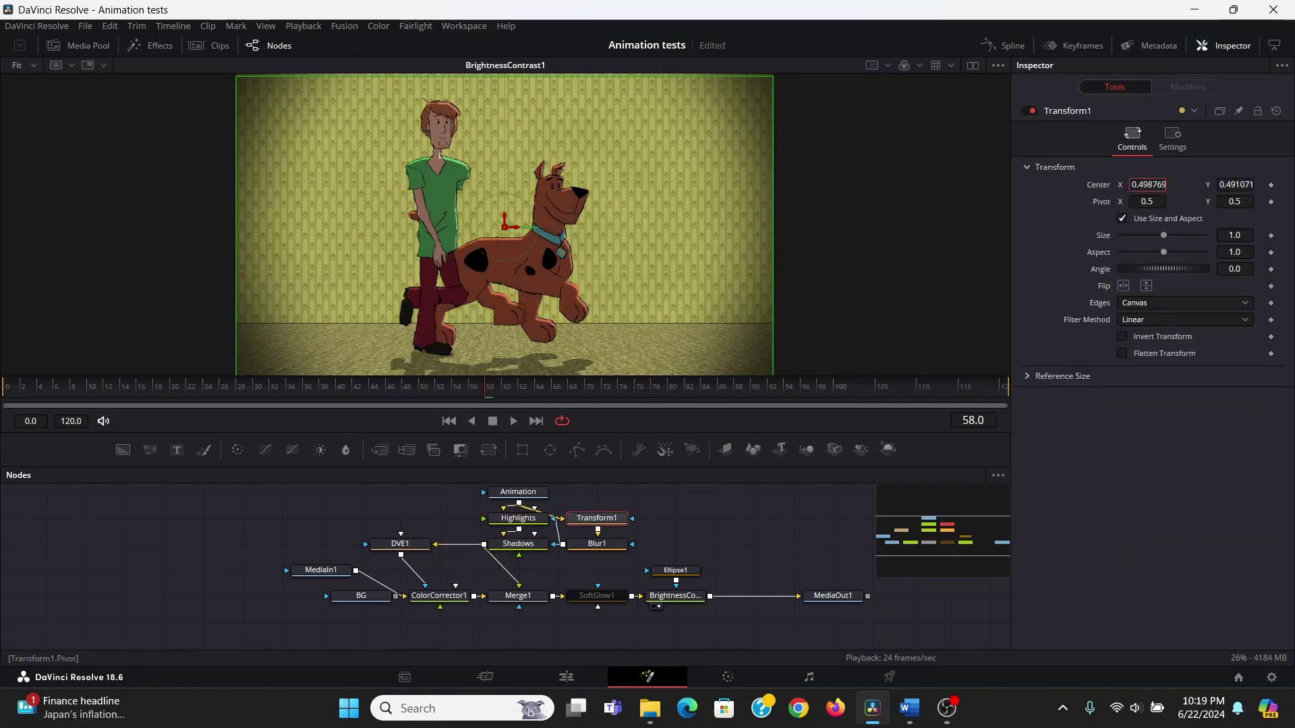
pyautogui.click(597, 545)
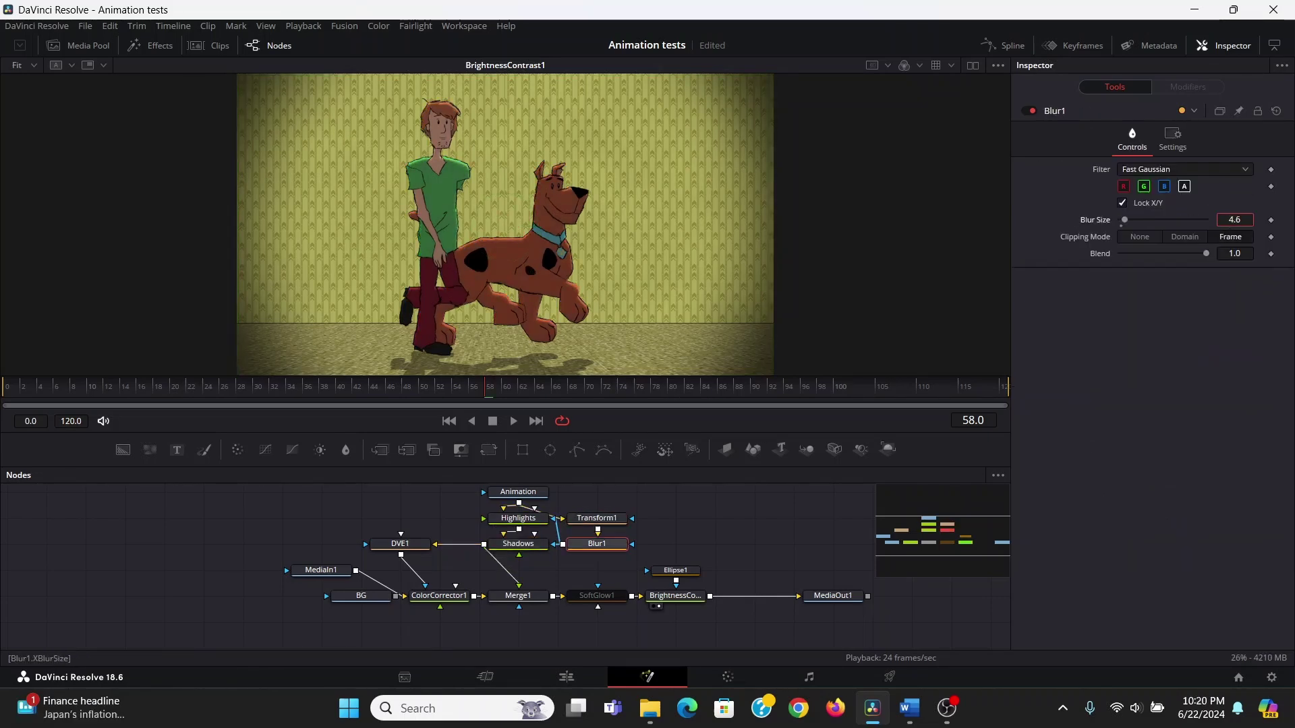
pyautogui.click(597, 518)
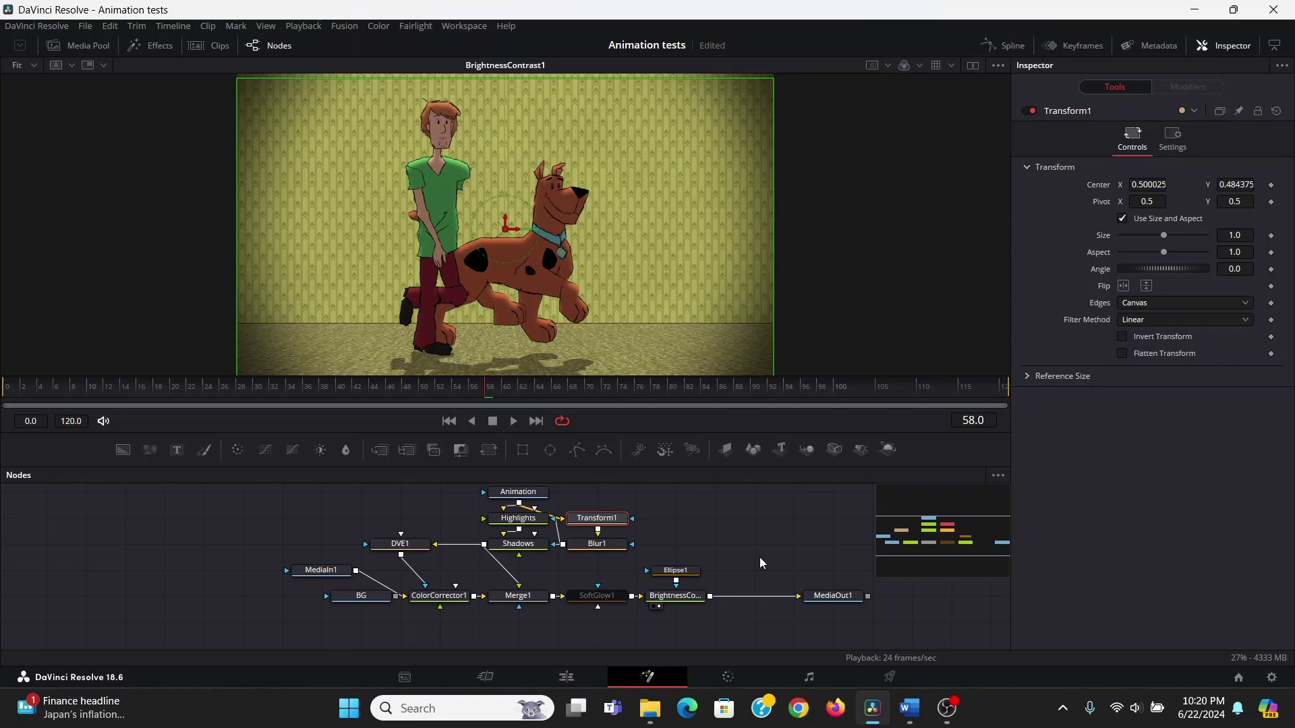